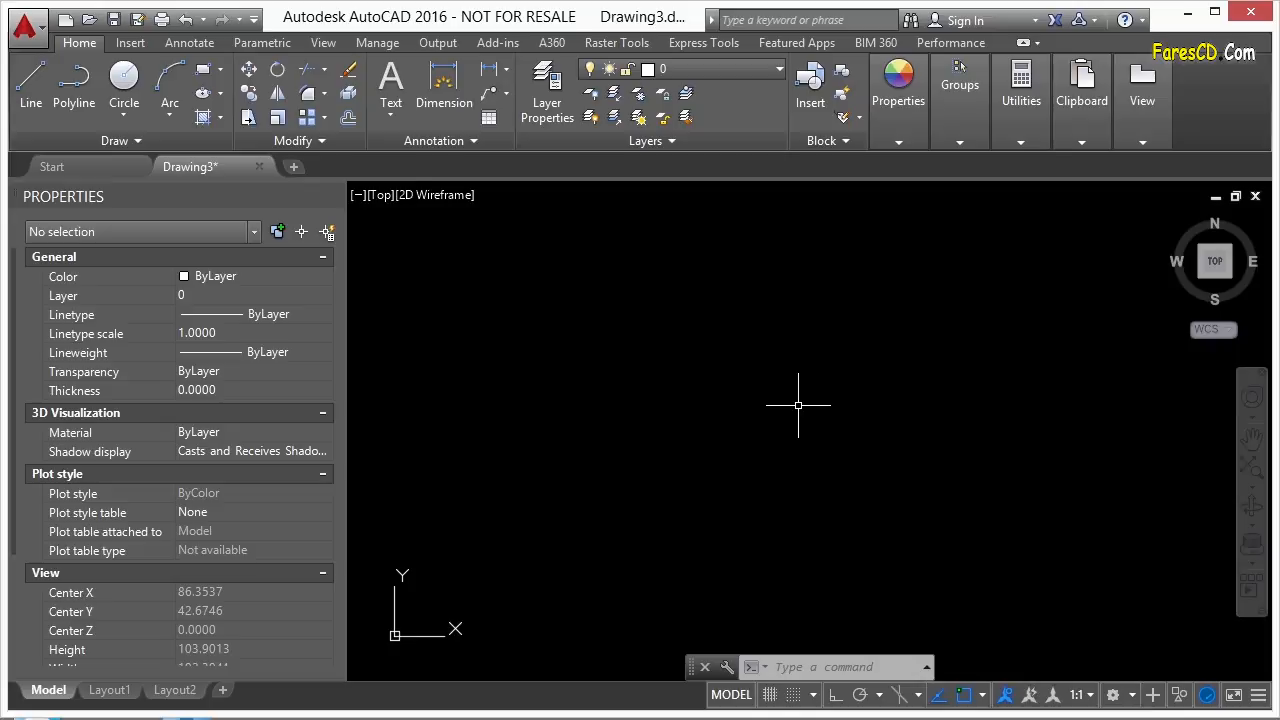
Open the drawing movie-house.dwg from the 03 folder.
type("open")
key("Return")
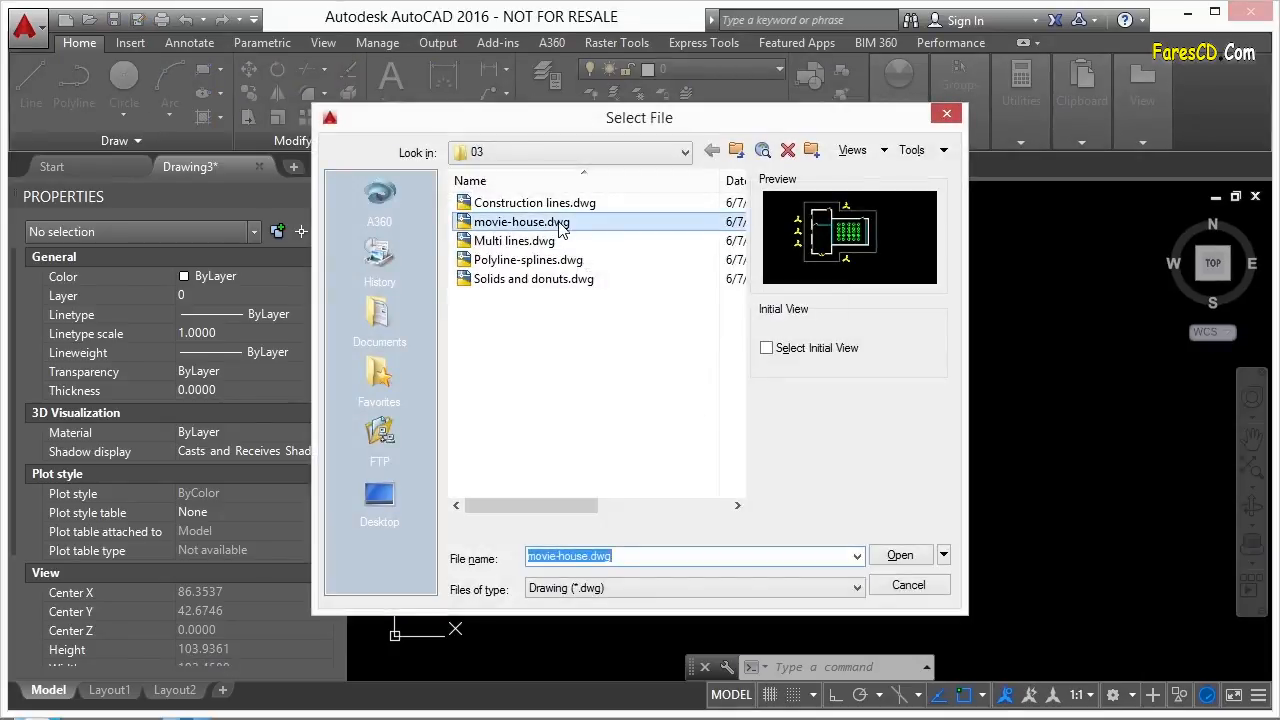
left_click(900, 555)
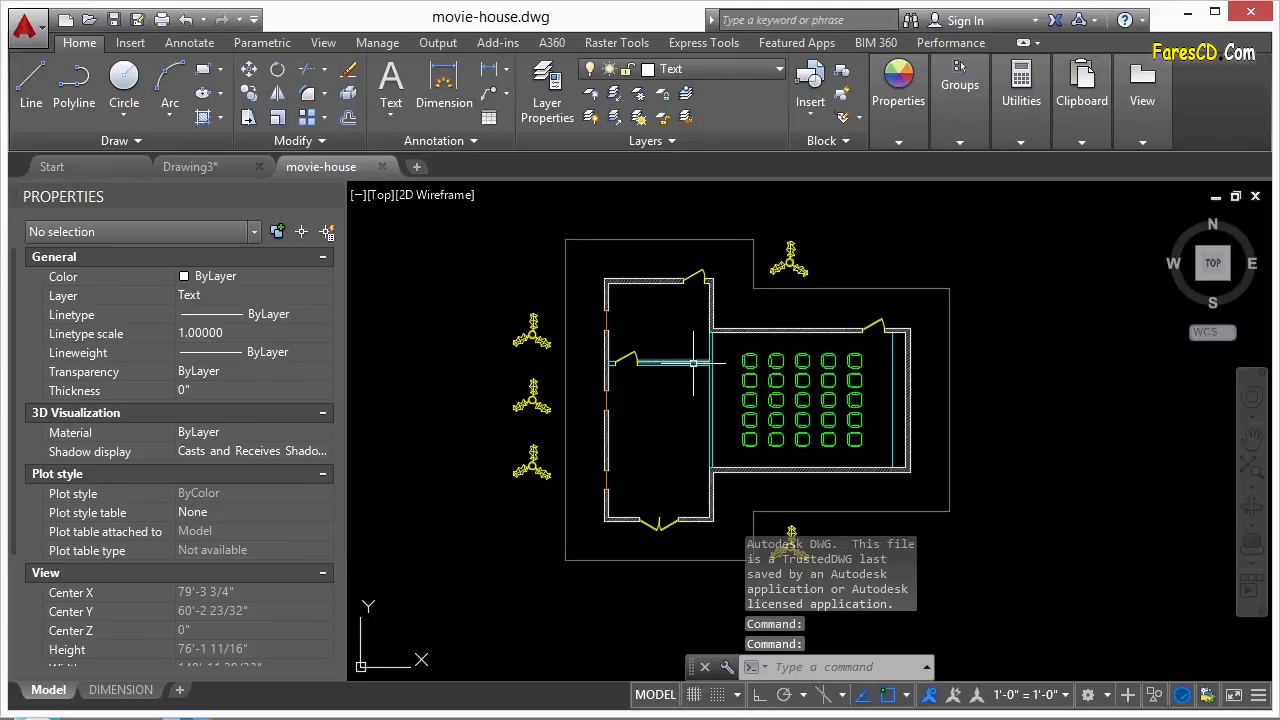
Select the first three chair rows in the auditorium one after another and examine their group properties.
left_click(787, 352)
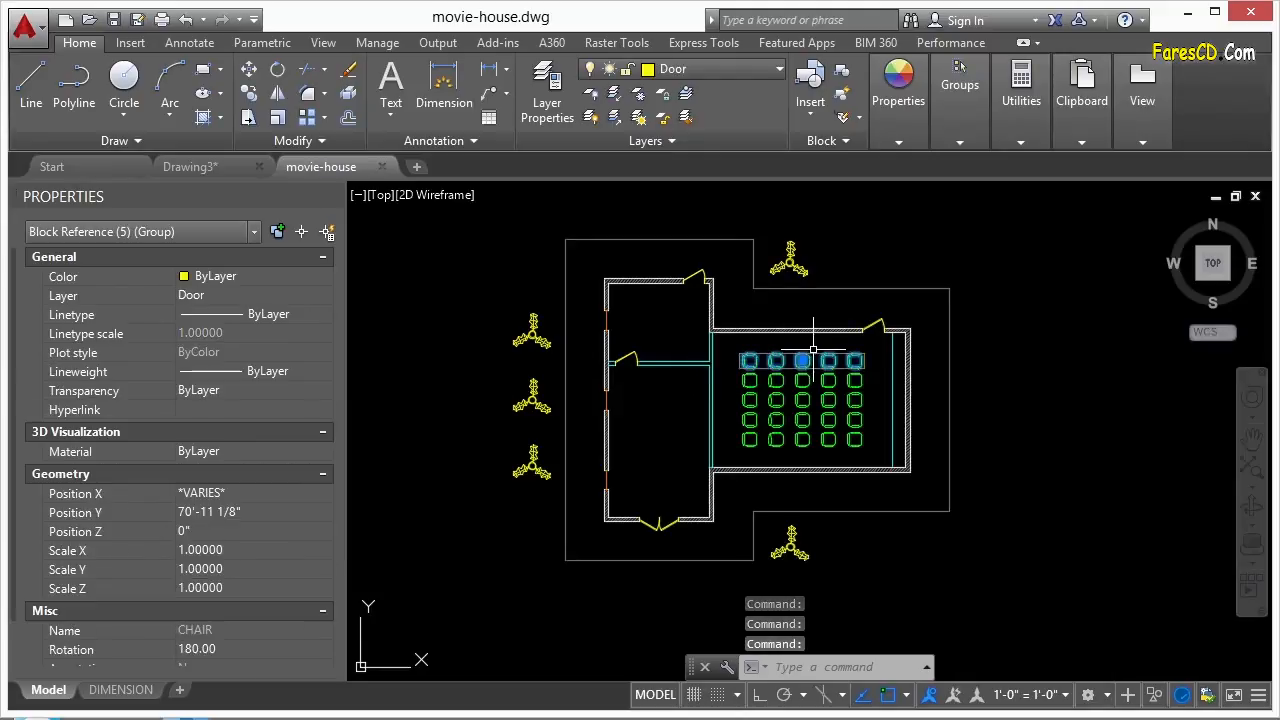
scroll(787, 352, "up", 4)
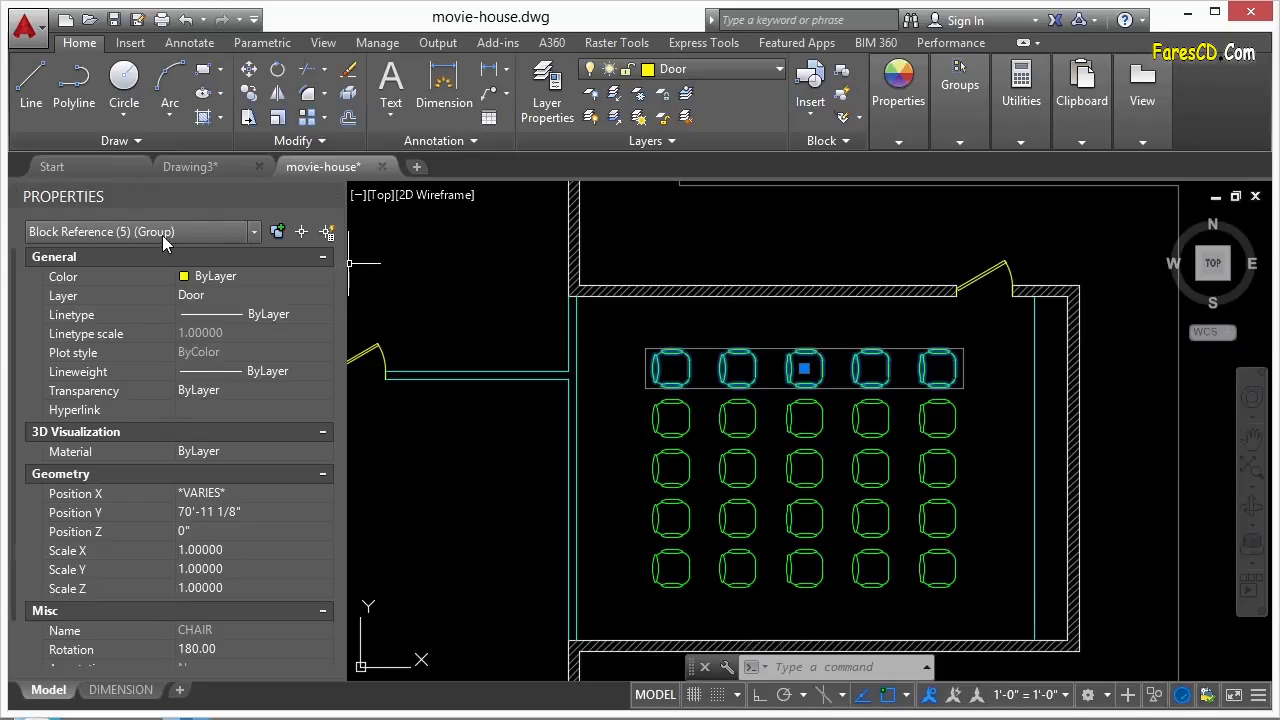
key("Escape")
left_click(689, 406)
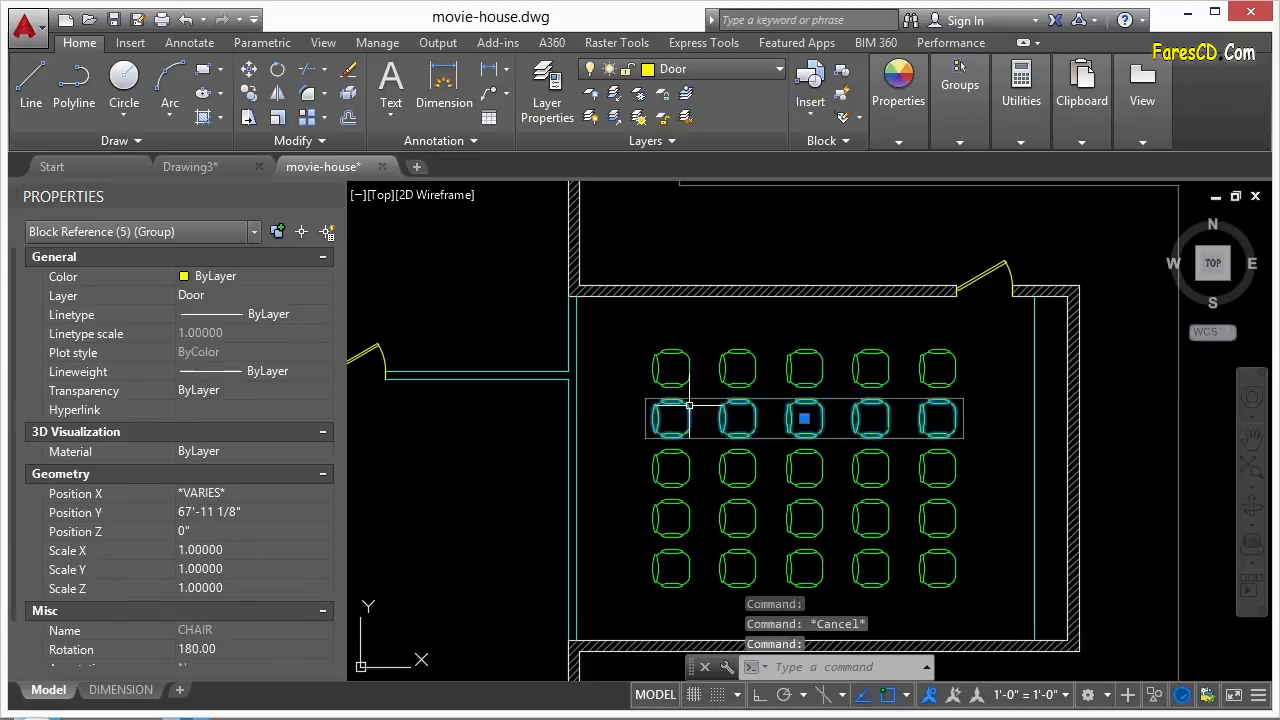
left_click(711, 462)
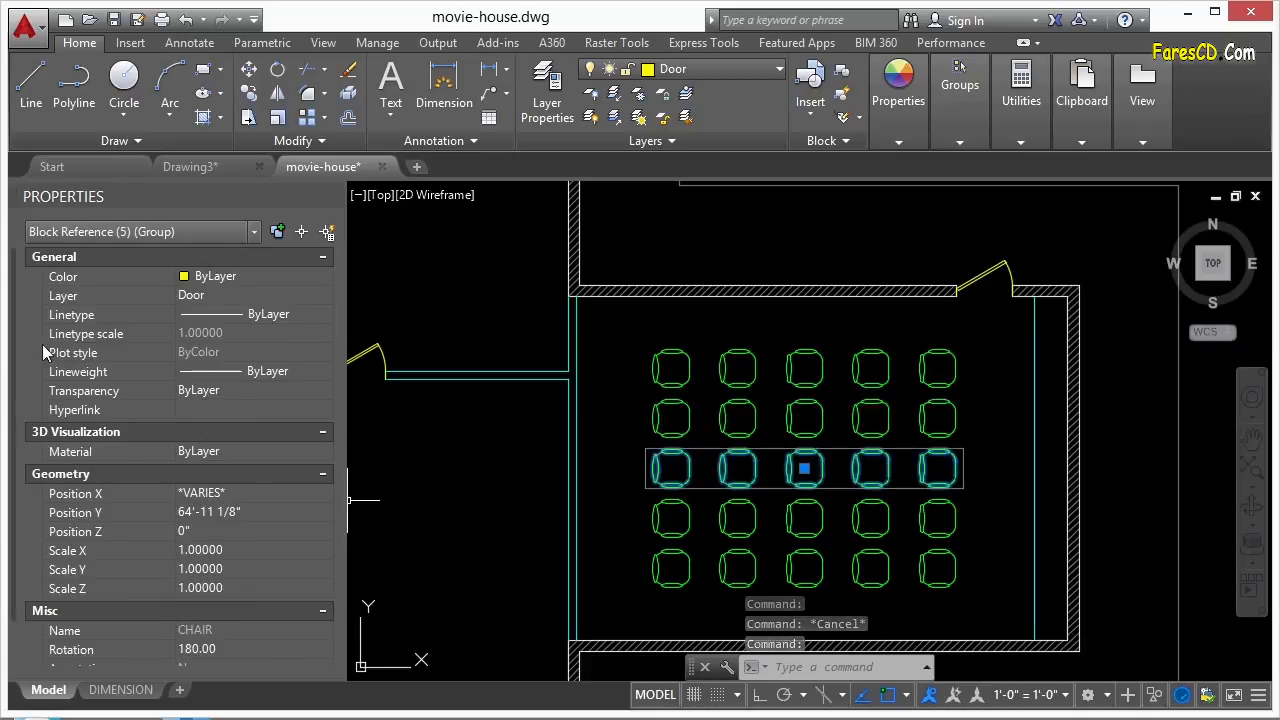
scroll(23, 386, "down", 2)
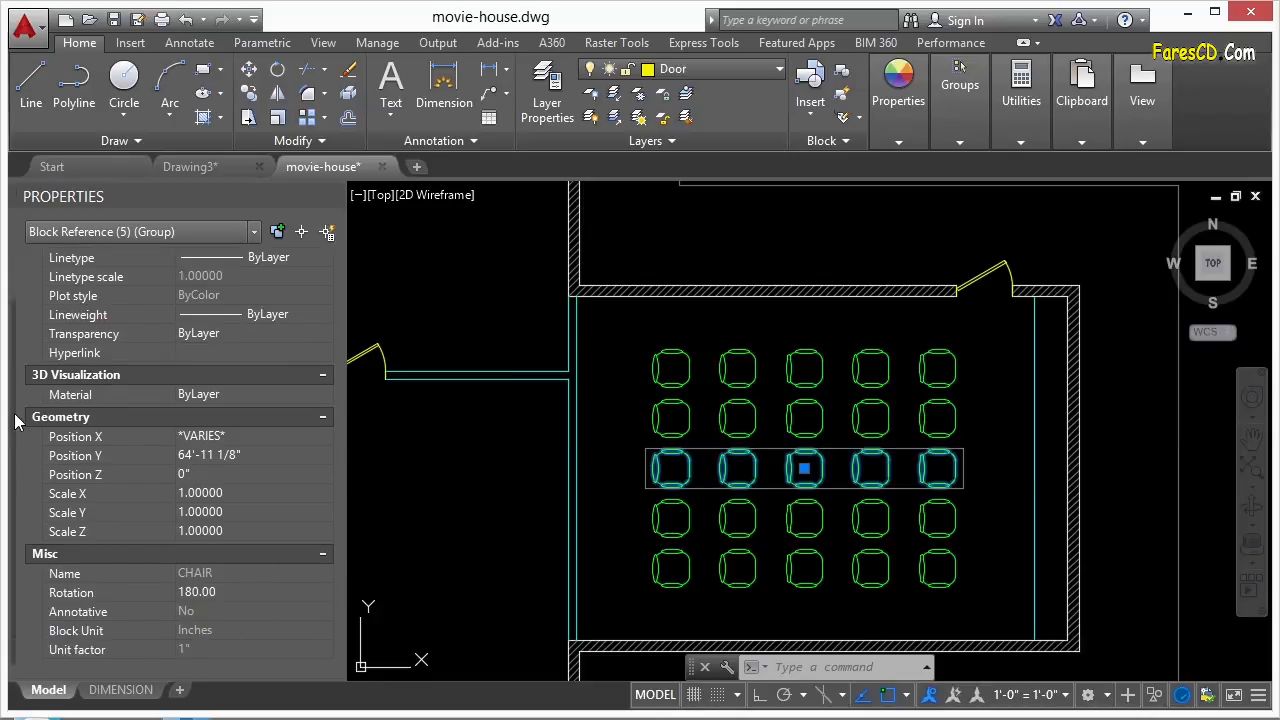
scroll(15, 422, "up", 2)
key("Escape")
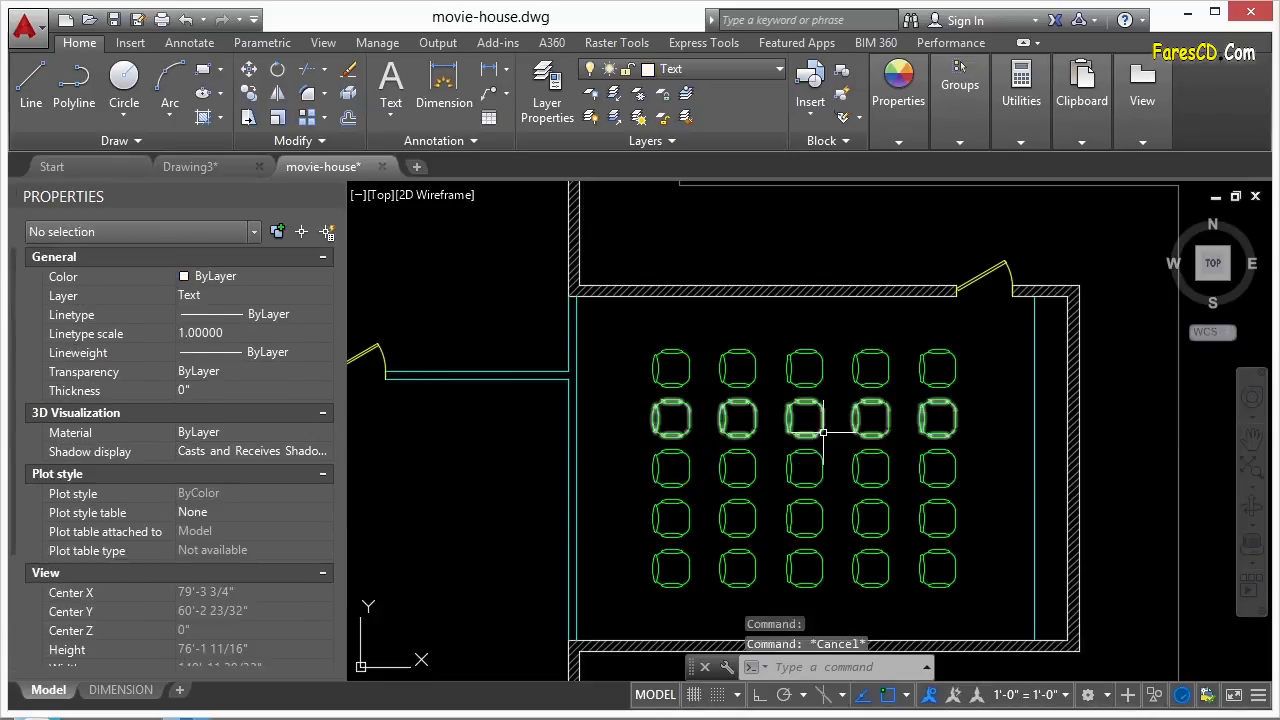
Move the uppermost row of chairs out of the auditorium to the empty area east of the building.
type("m")
key("Return")
left_click(805, 367)
key("Return")
left_click(810, 358)
scroll(735, 355, "down", 4)
left_click(1039, 357)
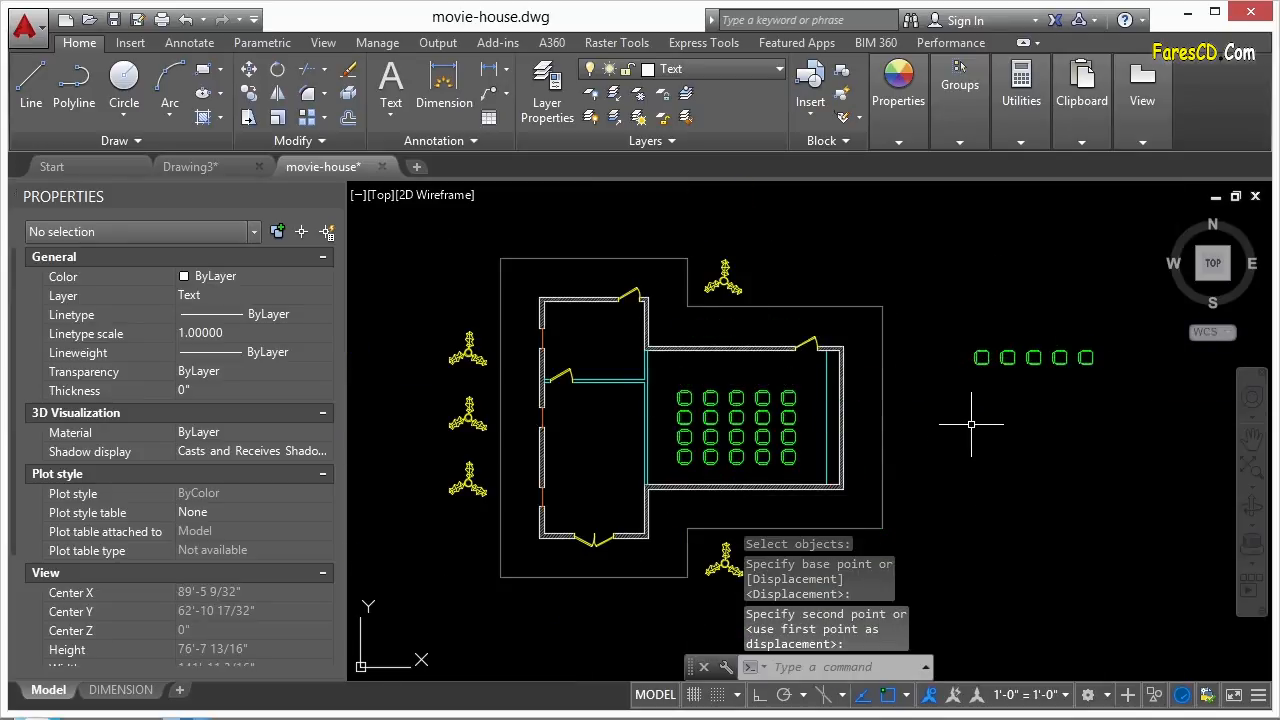
Erase the chair row placed outside the building by catching part of it with a selection window.
type("e")
key("Return")
left_click(1037, 329)
left_click(1004, 405)
key("Return")
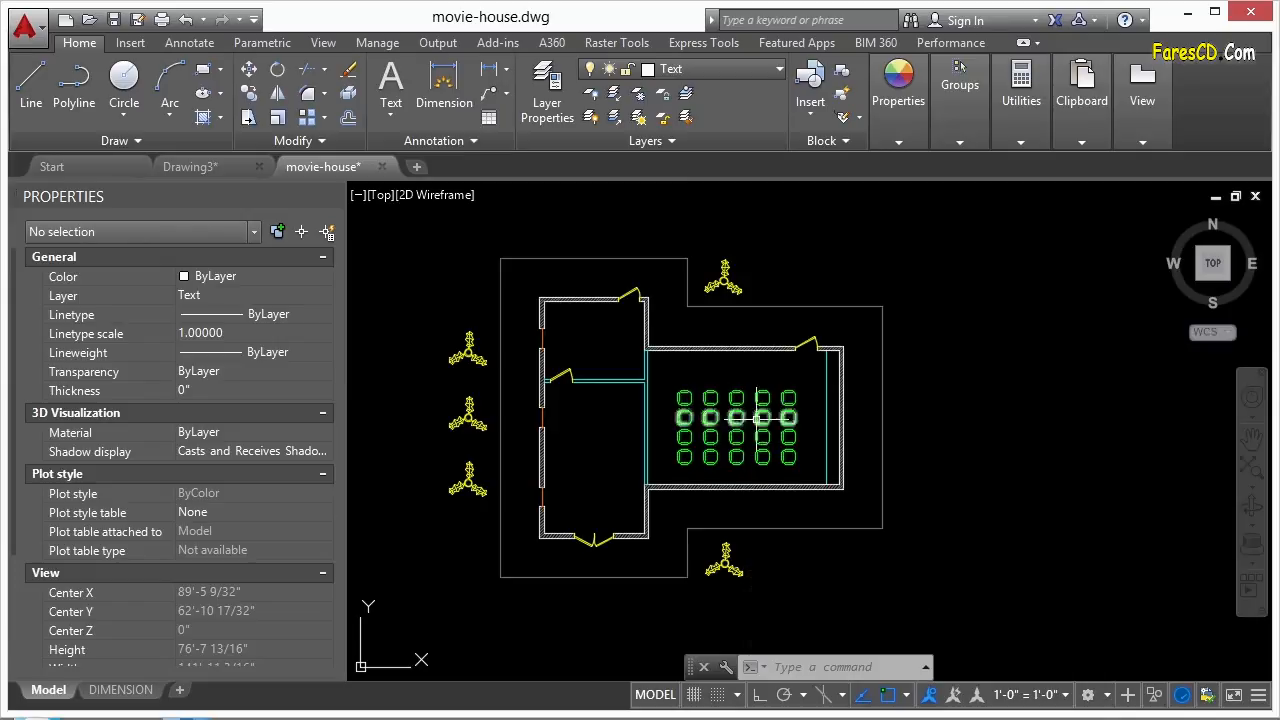
Undo the erasure and the move of the chair row.
scroll(771, 438, "up", 4)
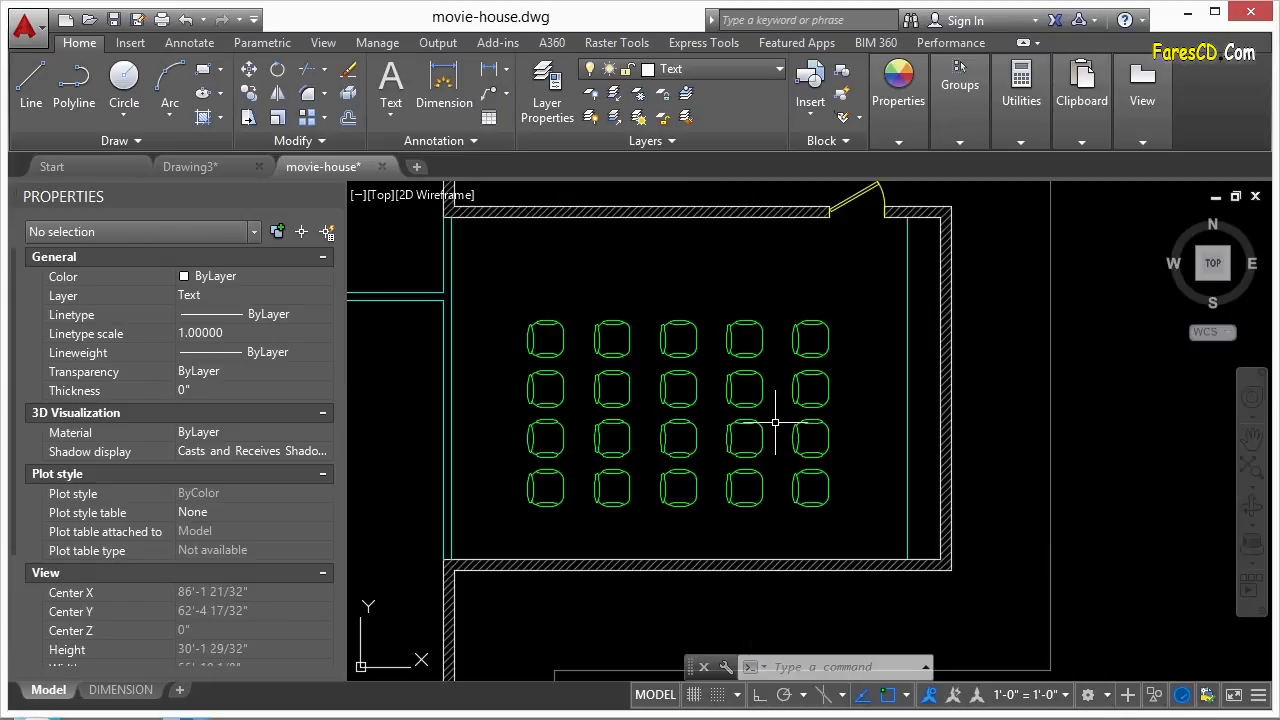
type("u")
key("Return")
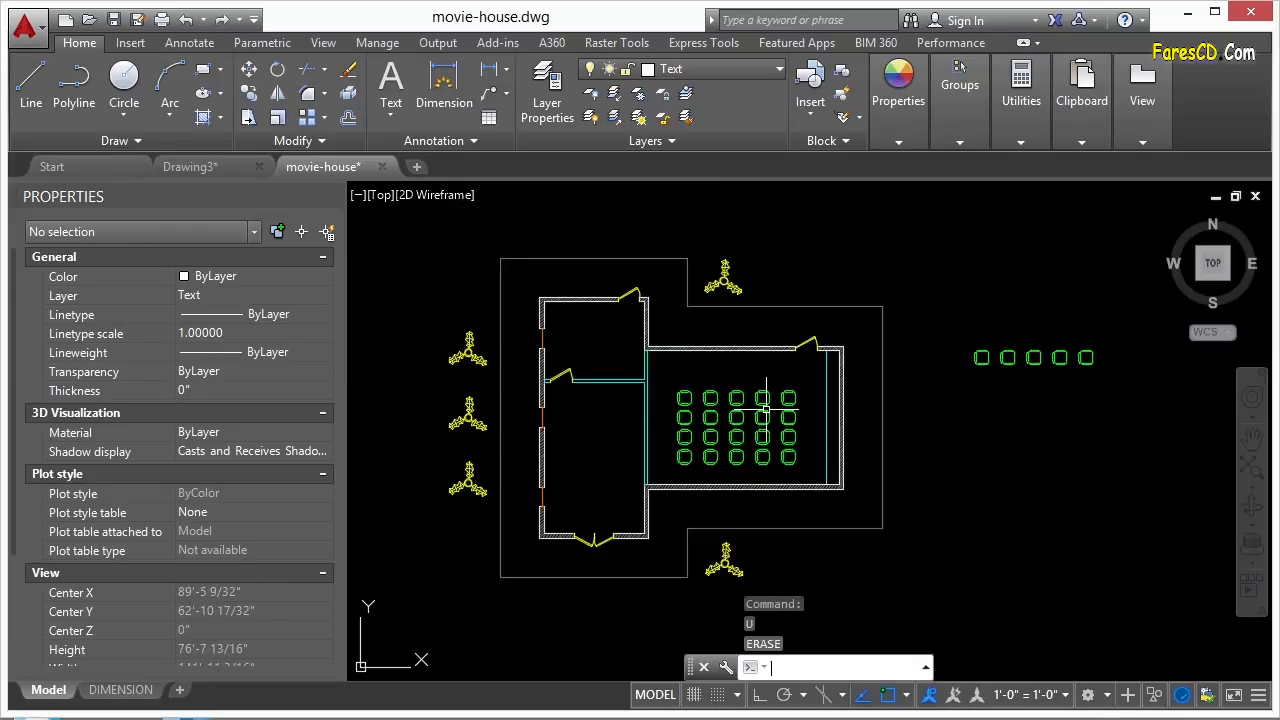
scroll(889, 416, "up", 2)
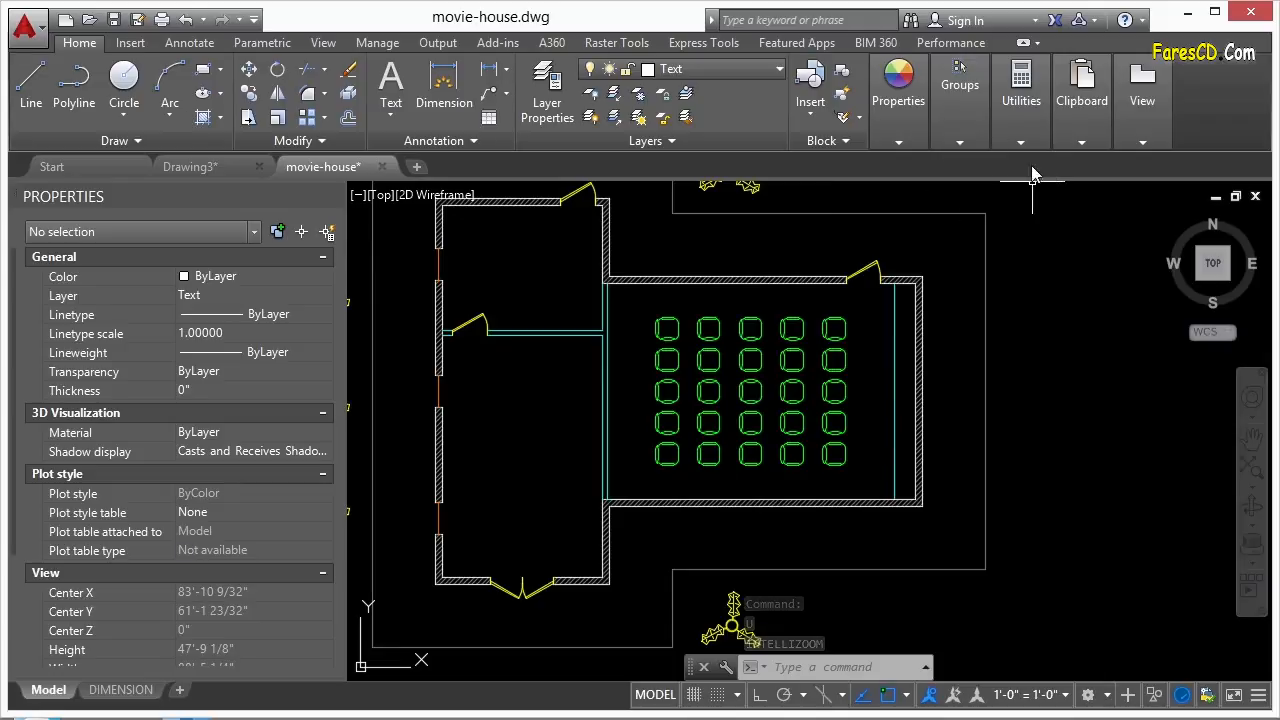
Group the interior partition walls beside the auditorium together with the door in the horizontal partition.
left_click(957, 100)
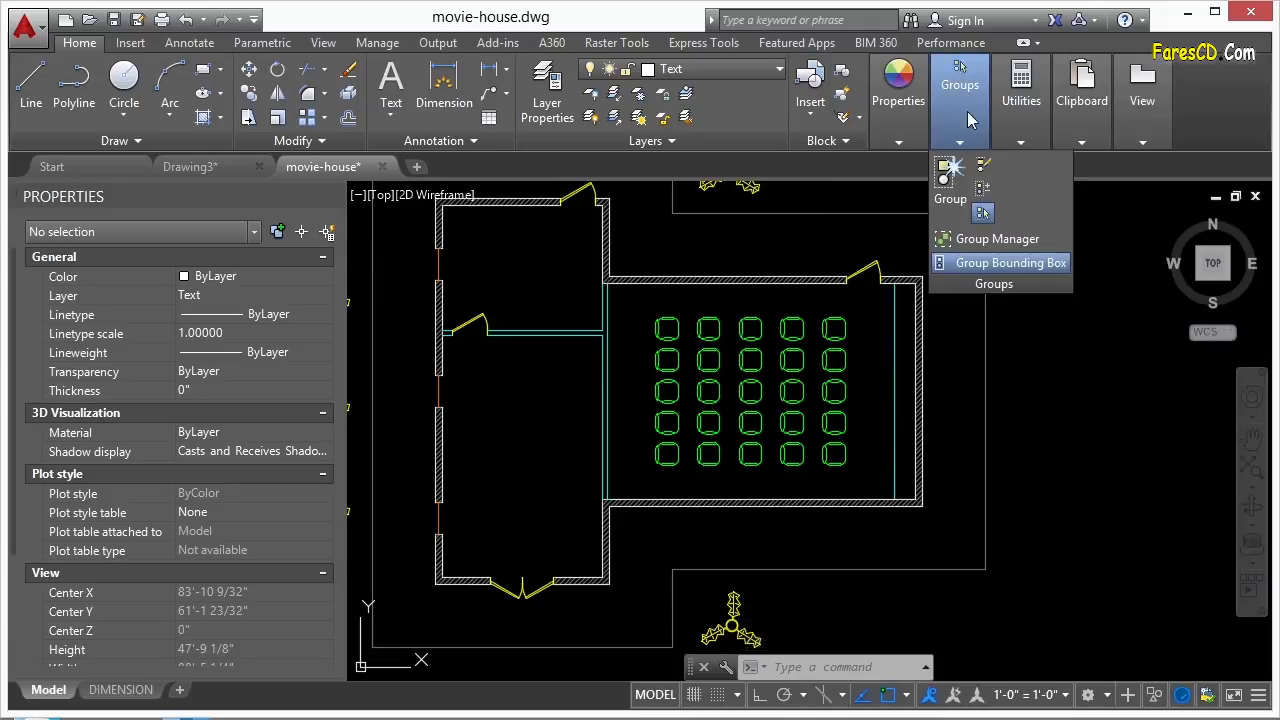
mouse_move(908, 107)
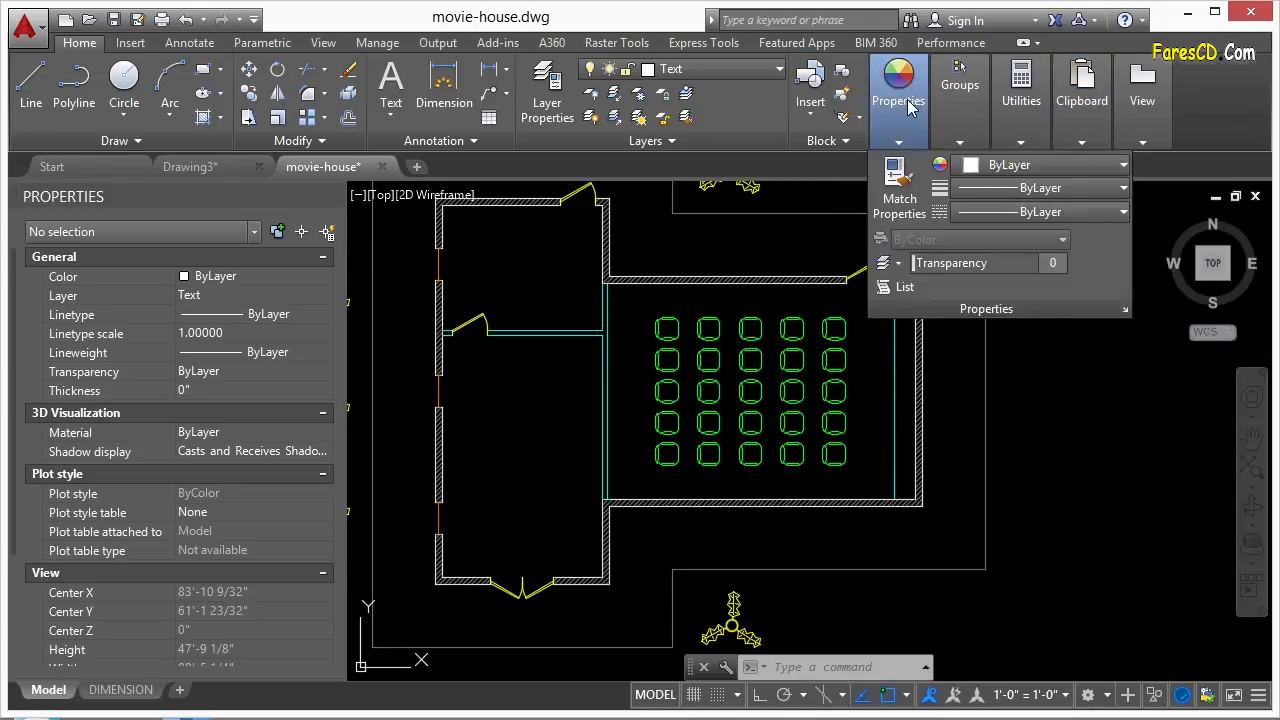
mouse_move(968, 118)
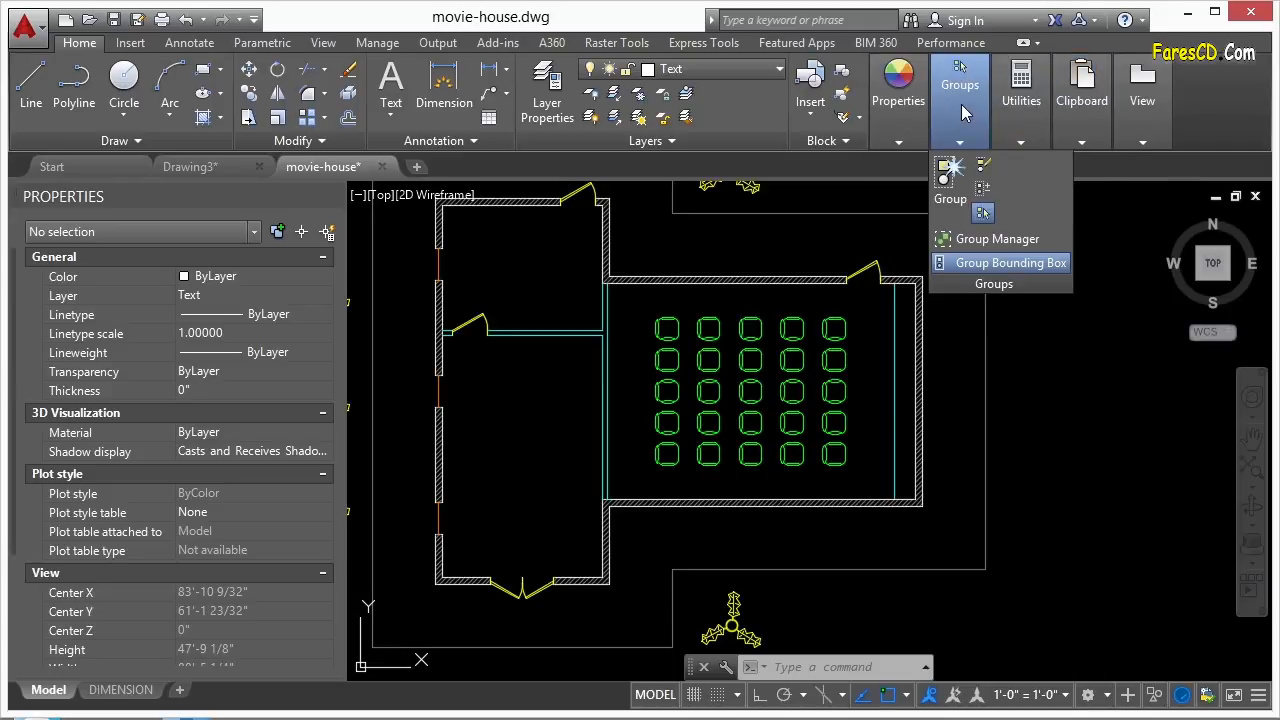
left_click(950, 176)
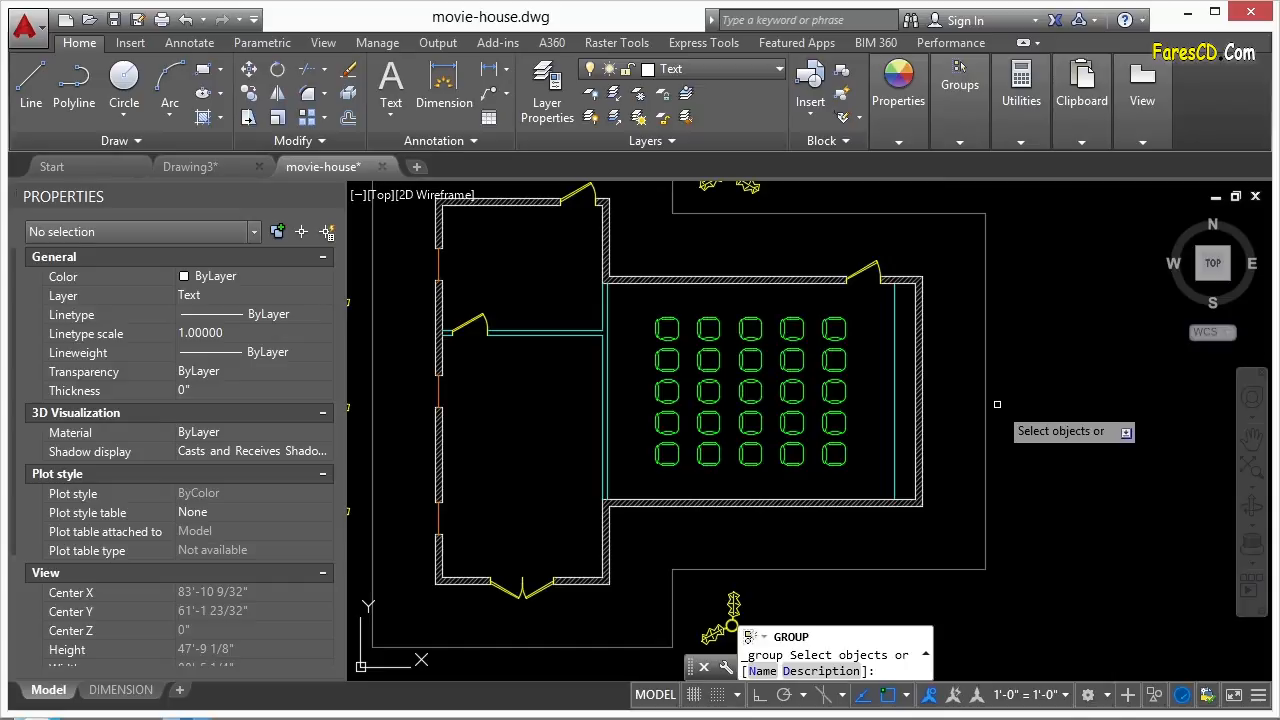
left_click(614, 310)
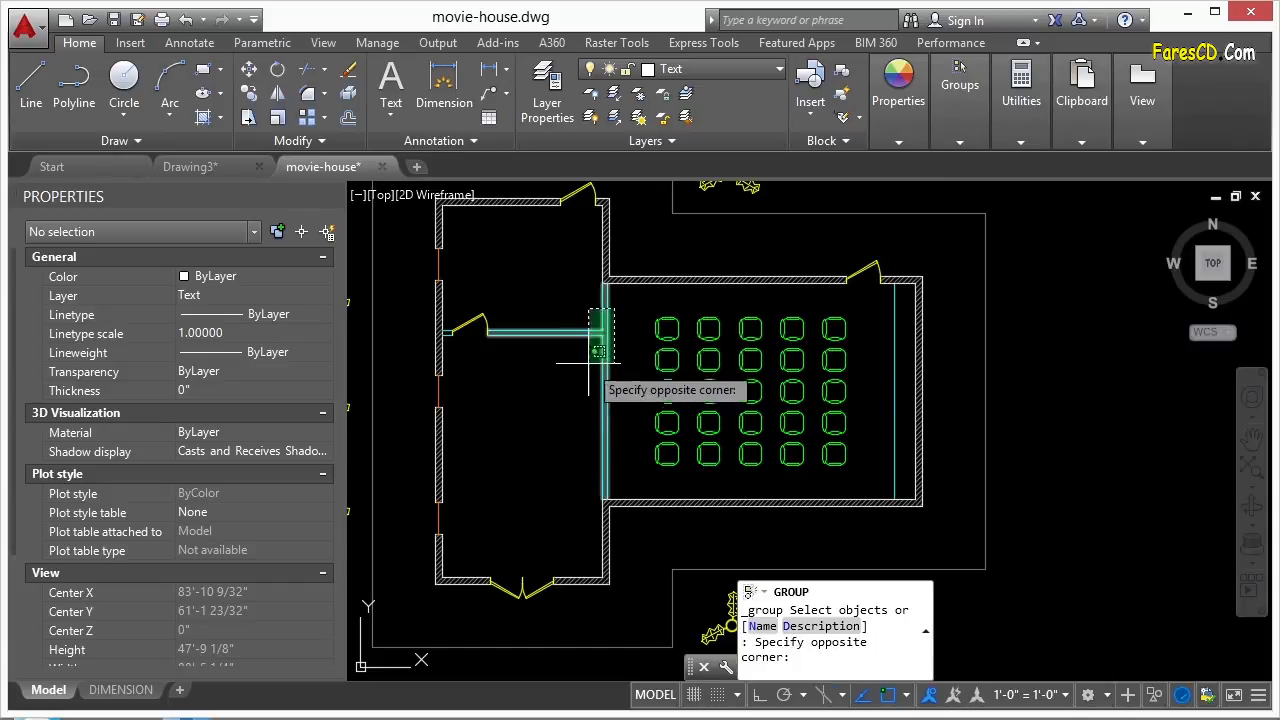
left_click(600, 358)
scroll(560, 370, "up", 4)
scroll(525, 280, "up", 3)
left_click(745, 272)
left_click(574, 410)
scroll(597, 354, "down", 5)
scroll(662, 345, "up", 3)
scroll(680, 365, "down", 3)
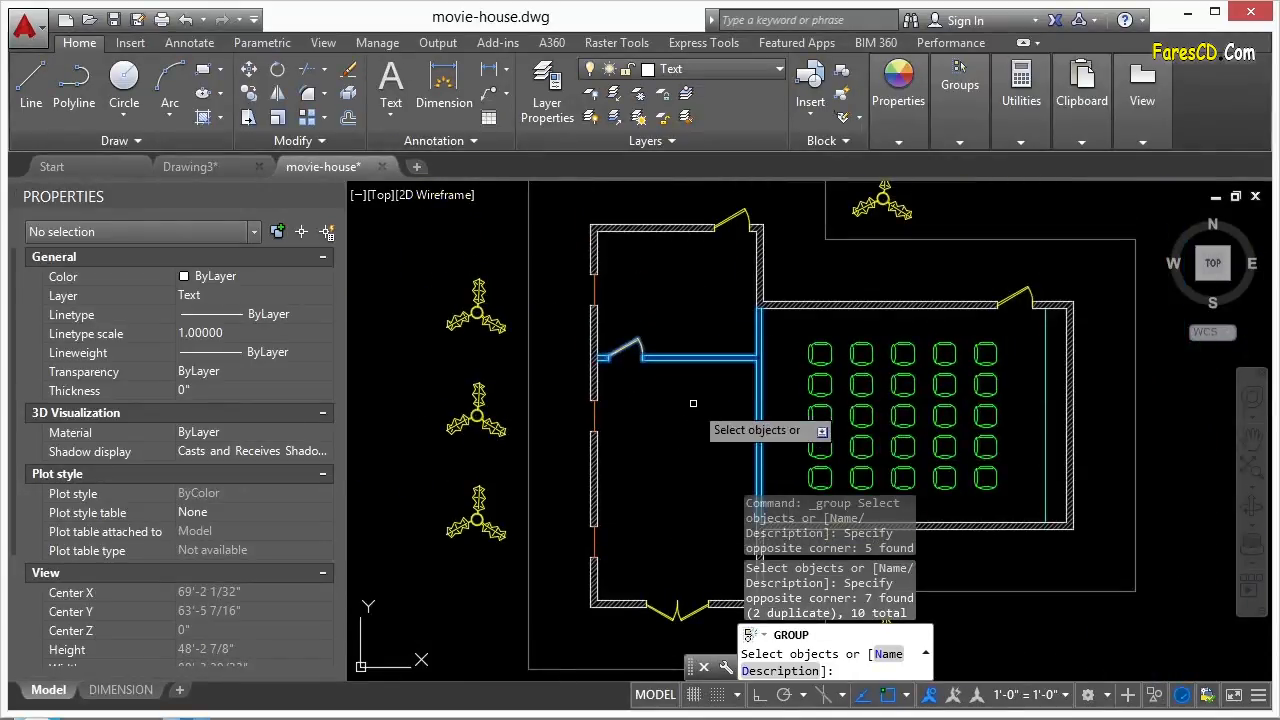
key("Return")
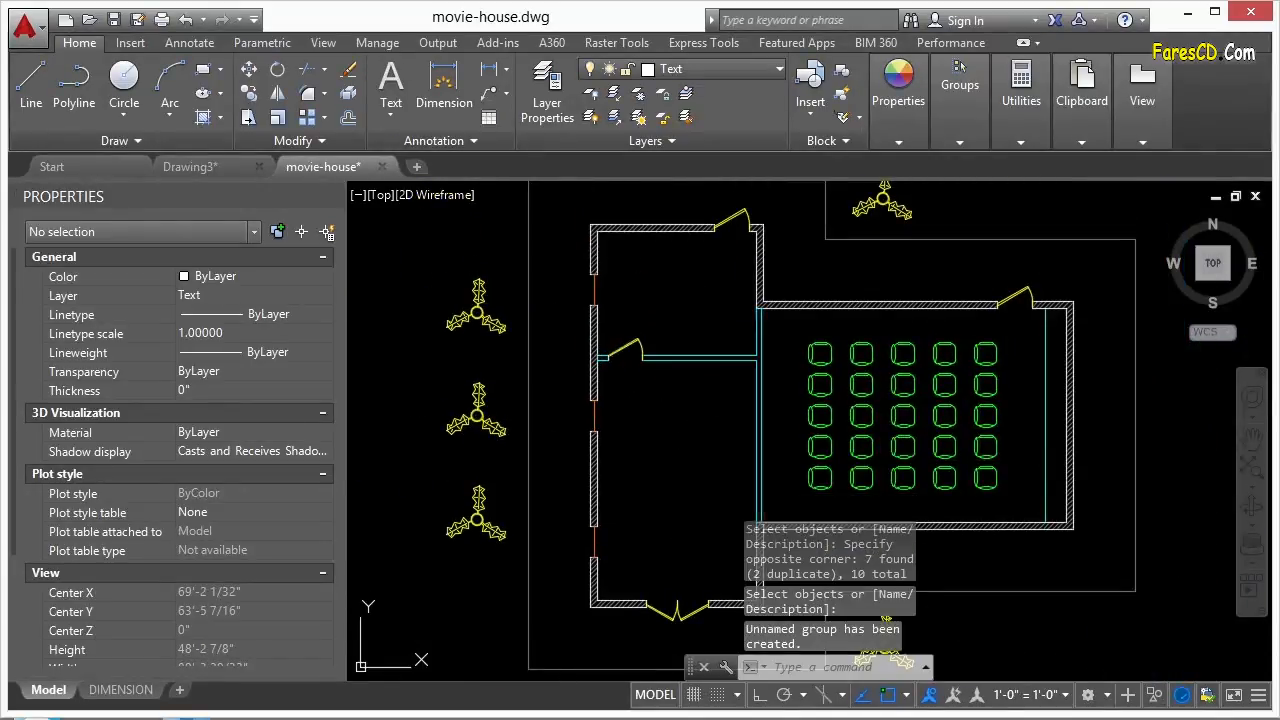
Move the partition group out of the building by its central grip.
left_click(722, 357)
scroll(609, 295, "down", 2)
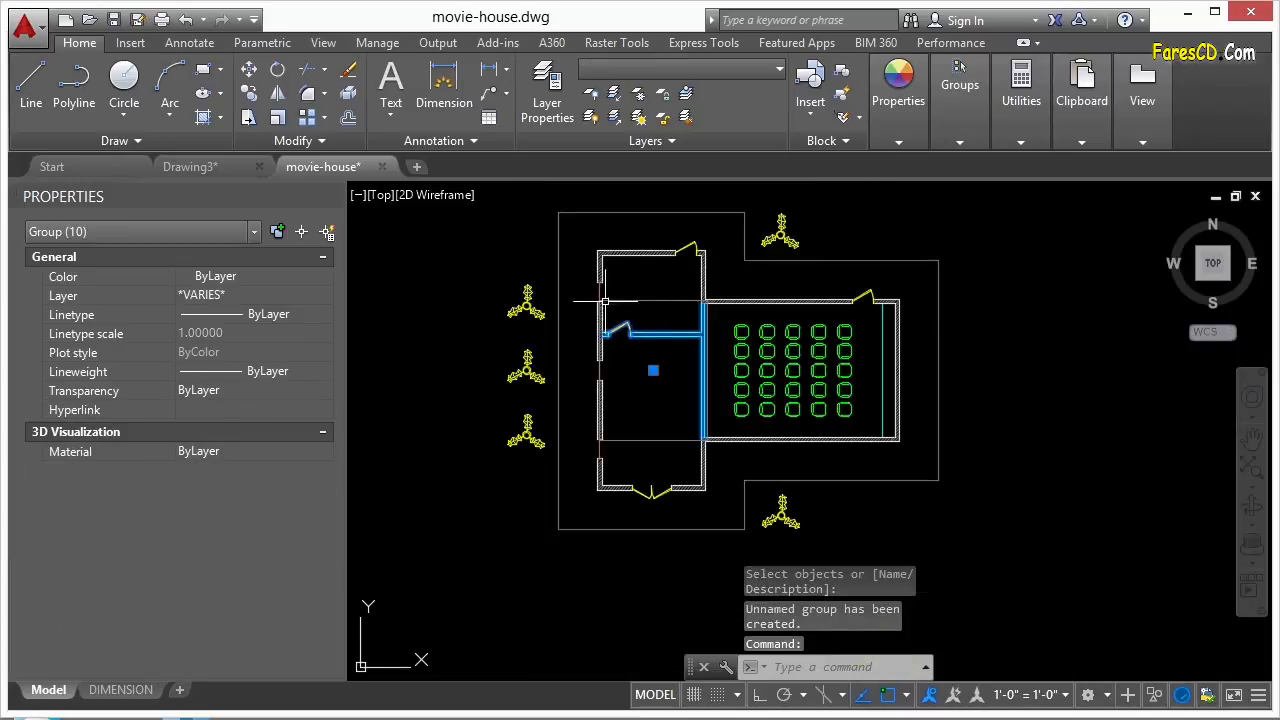
left_click(653, 370)
scroll(700, 371, "down", 2)
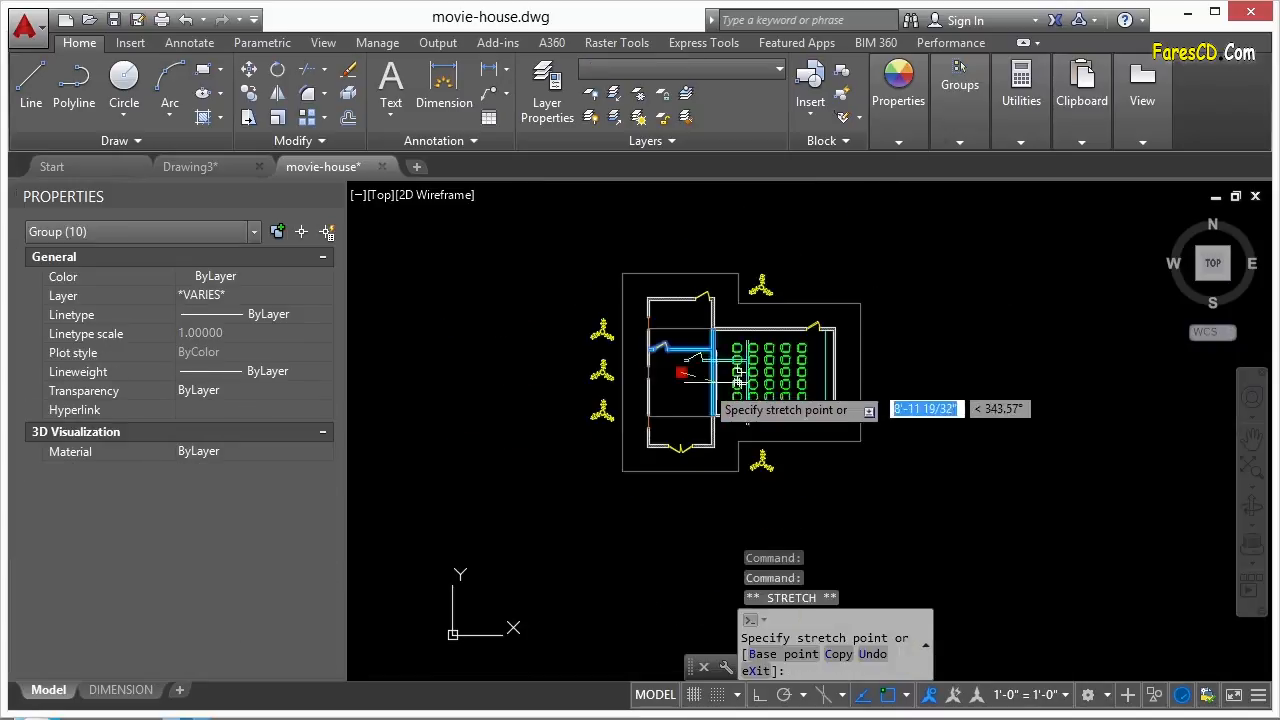
scroll(700, 365, "up", 4)
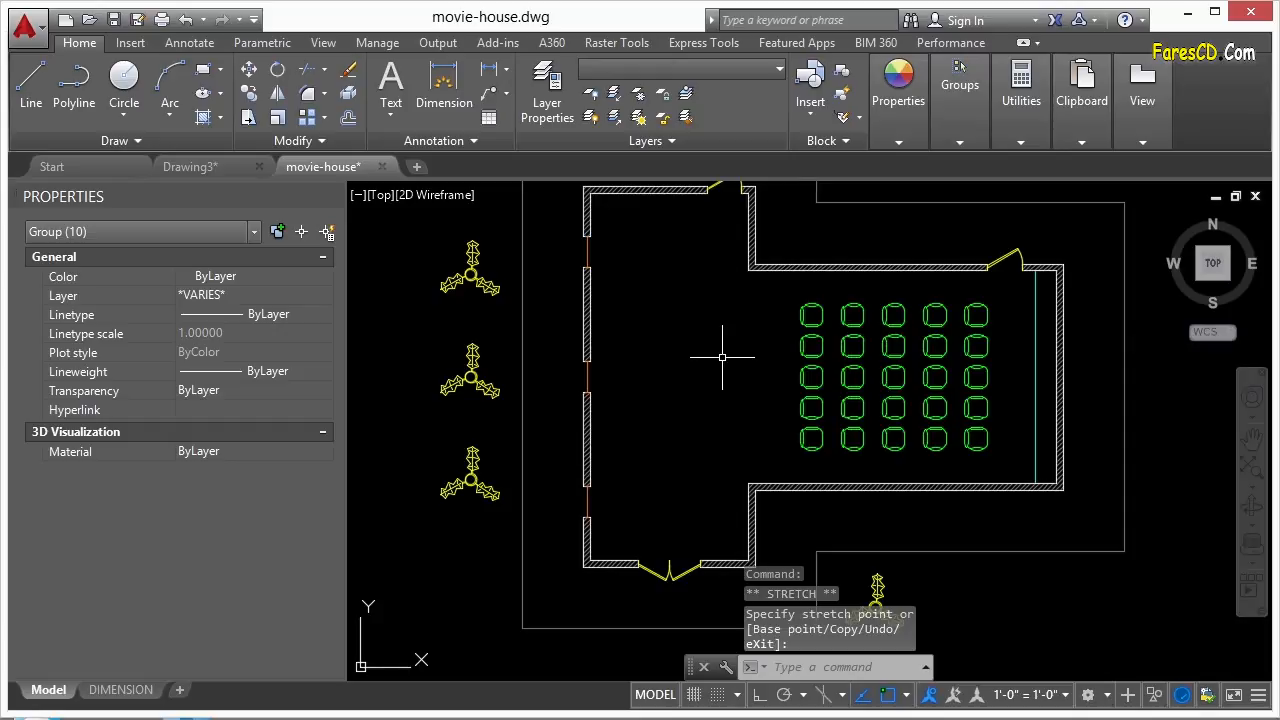
Undo the grip move of the partition group.
type("u")
key("Return")
key("Return")
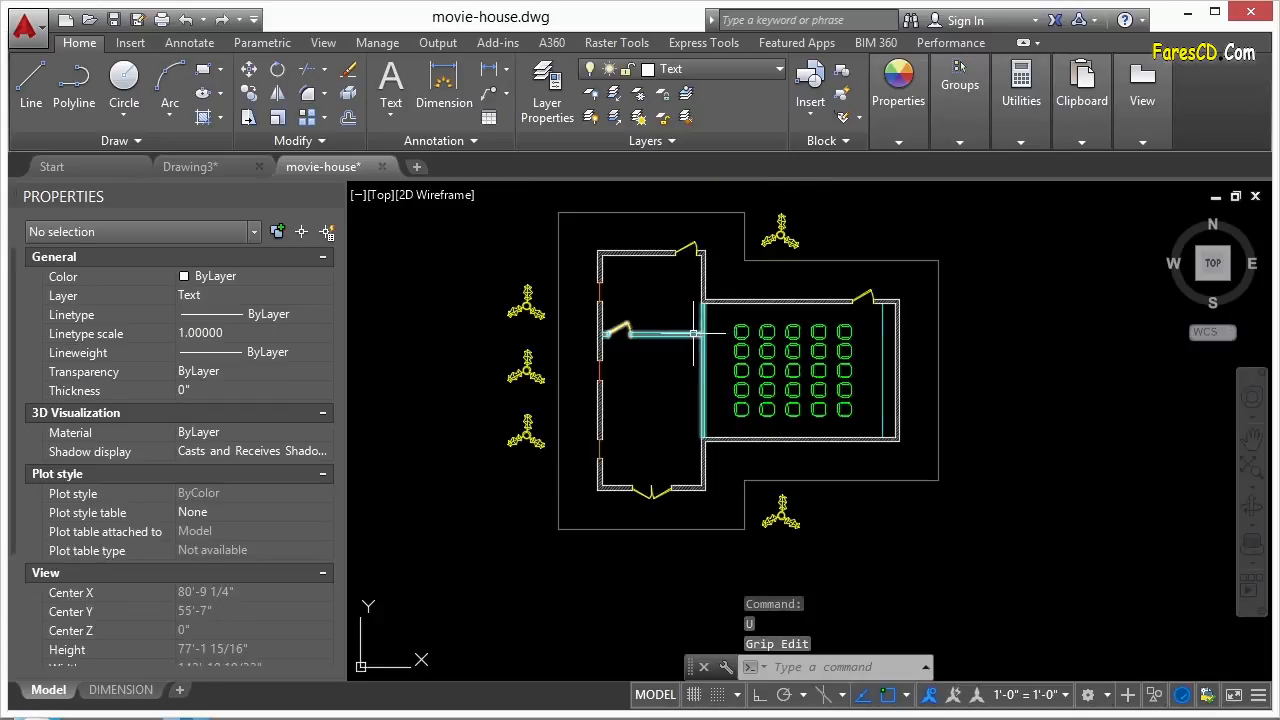
Copy the partition group to the empty area west of the building and end the copy command.
type("cp")
key("Return")
left_click(678, 334)
key("Return")
left_click(677, 354)
scroll(719, 357, "down", 2)
left_click(525, 349)
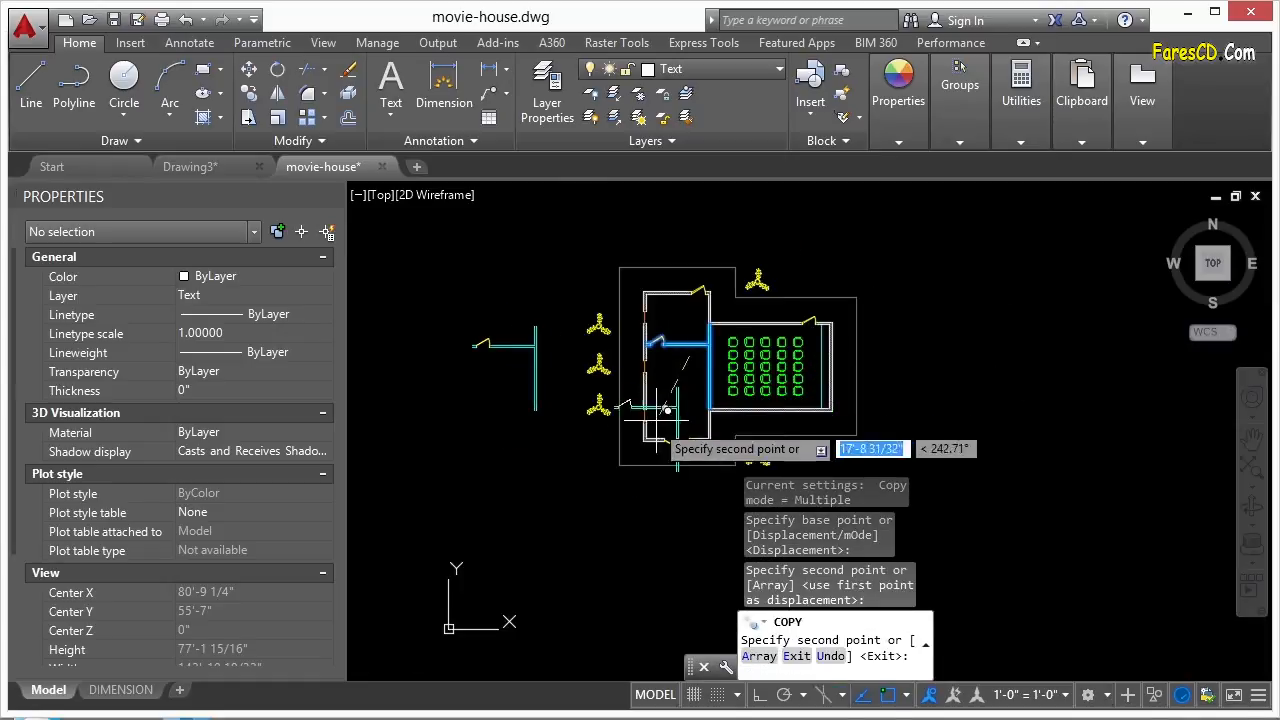
key("Escape")
Erase the copied partition group west of the building.
type("e")
key("Return")
left_click(545, 323)
left_click(500, 375)
key("Return")
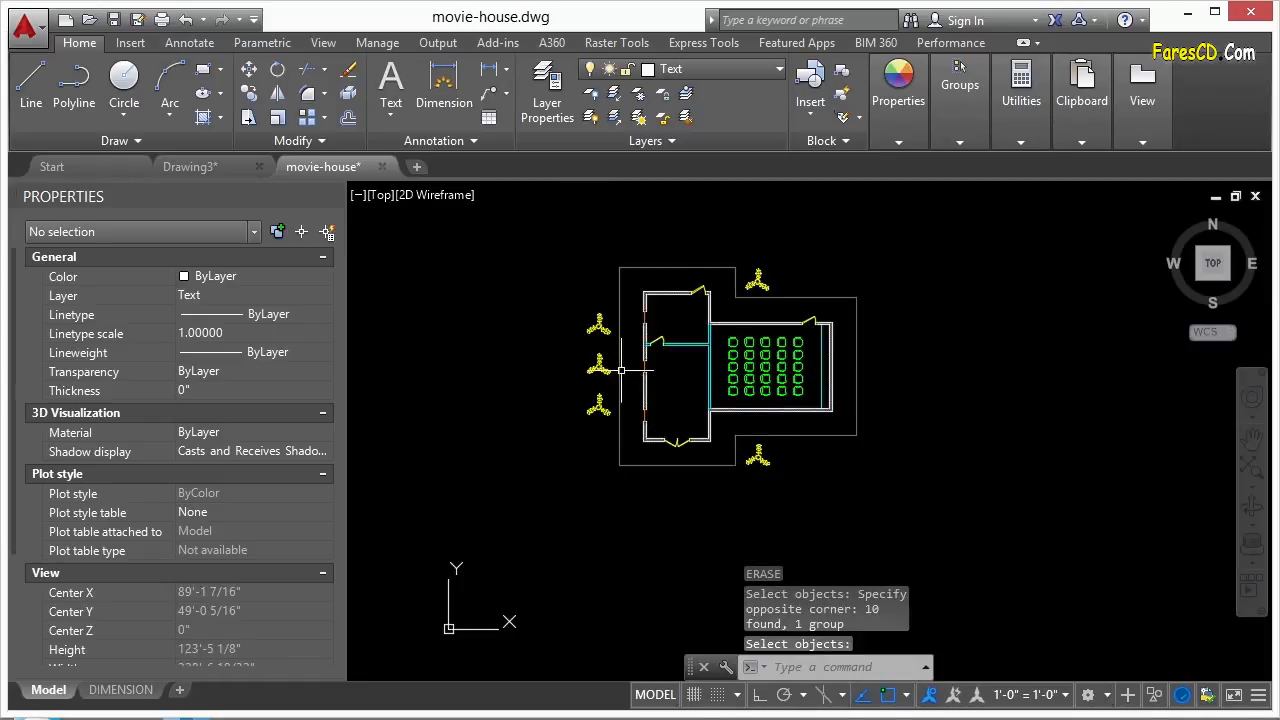
Ungroup the partition walls and door inside the building.
scroll(723, 350, "up", 2)
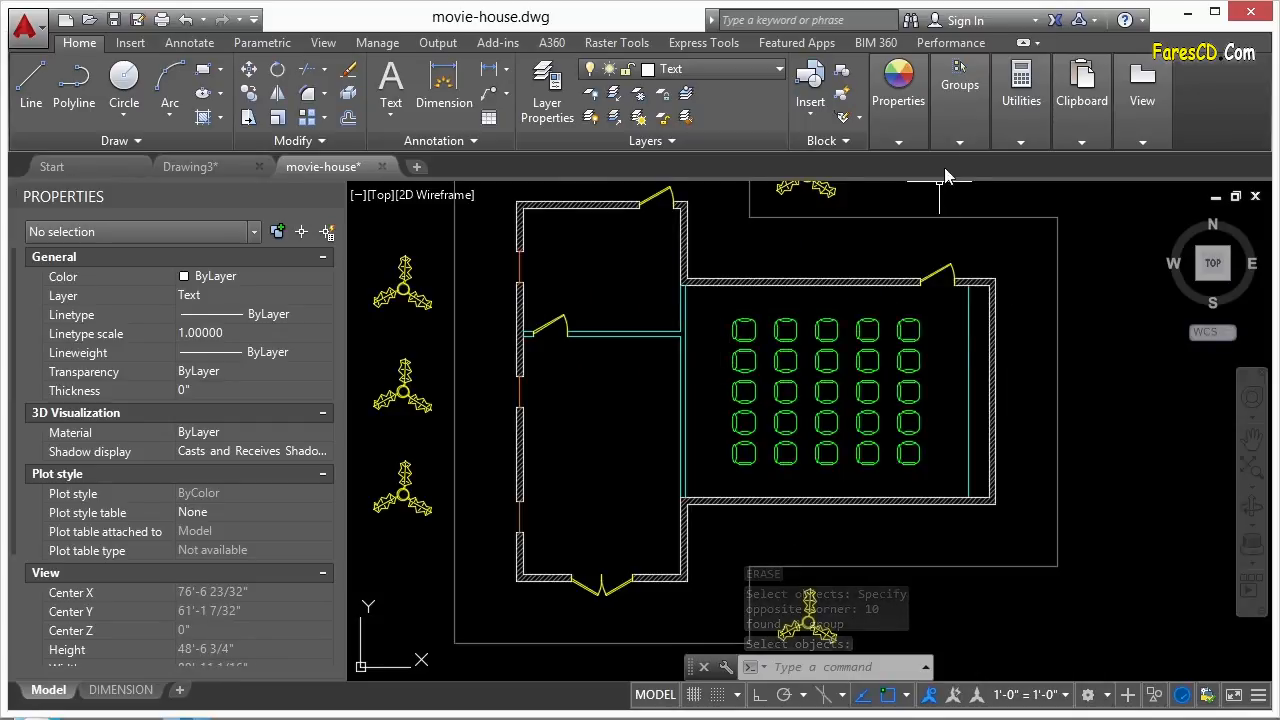
left_click(959, 140)
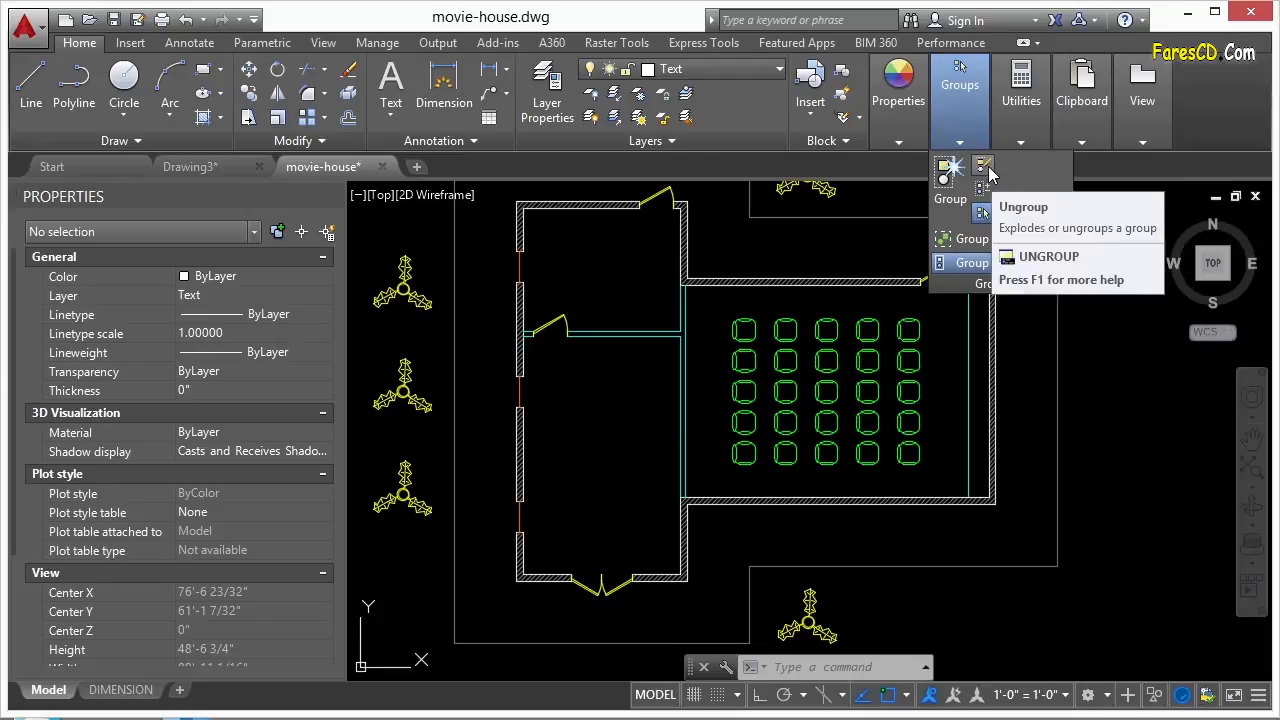
left_click(990, 174)
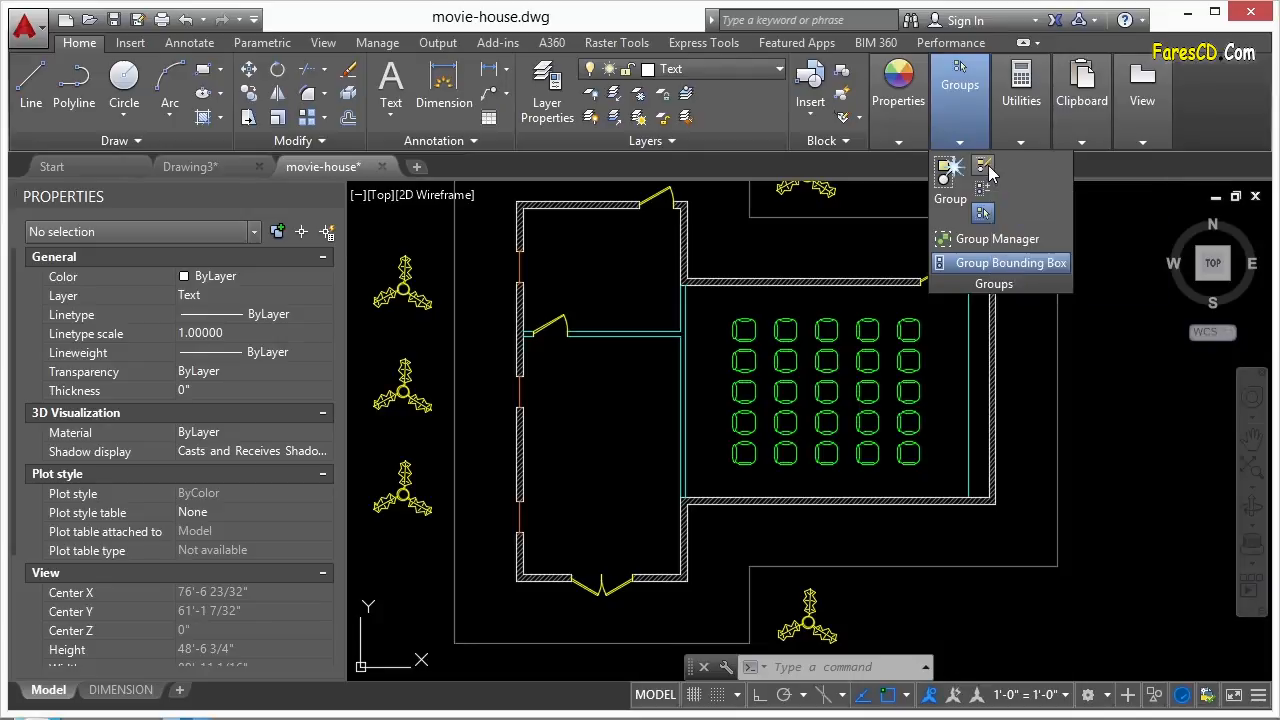
left_click(625, 332)
left_click(651, 432)
key("Escape")
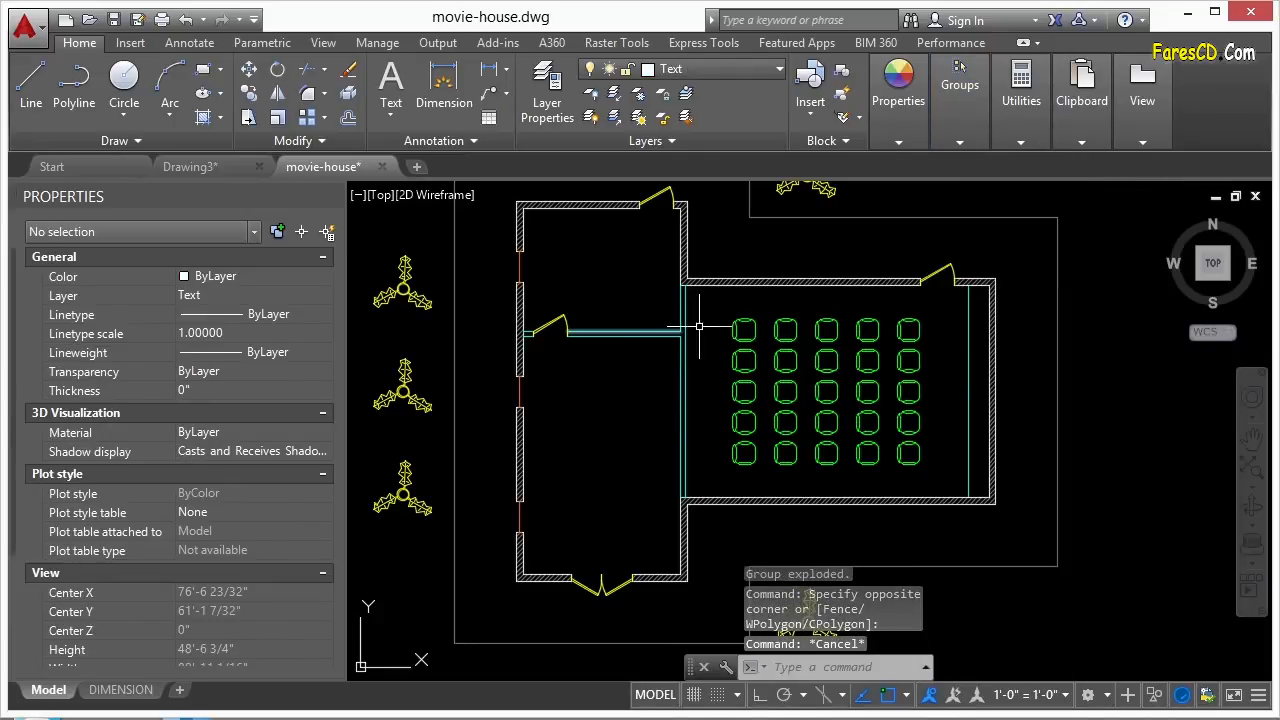
Add the second row of chairs to the first row's group with Group Edit and check the enlarged group.
left_click(960, 88)
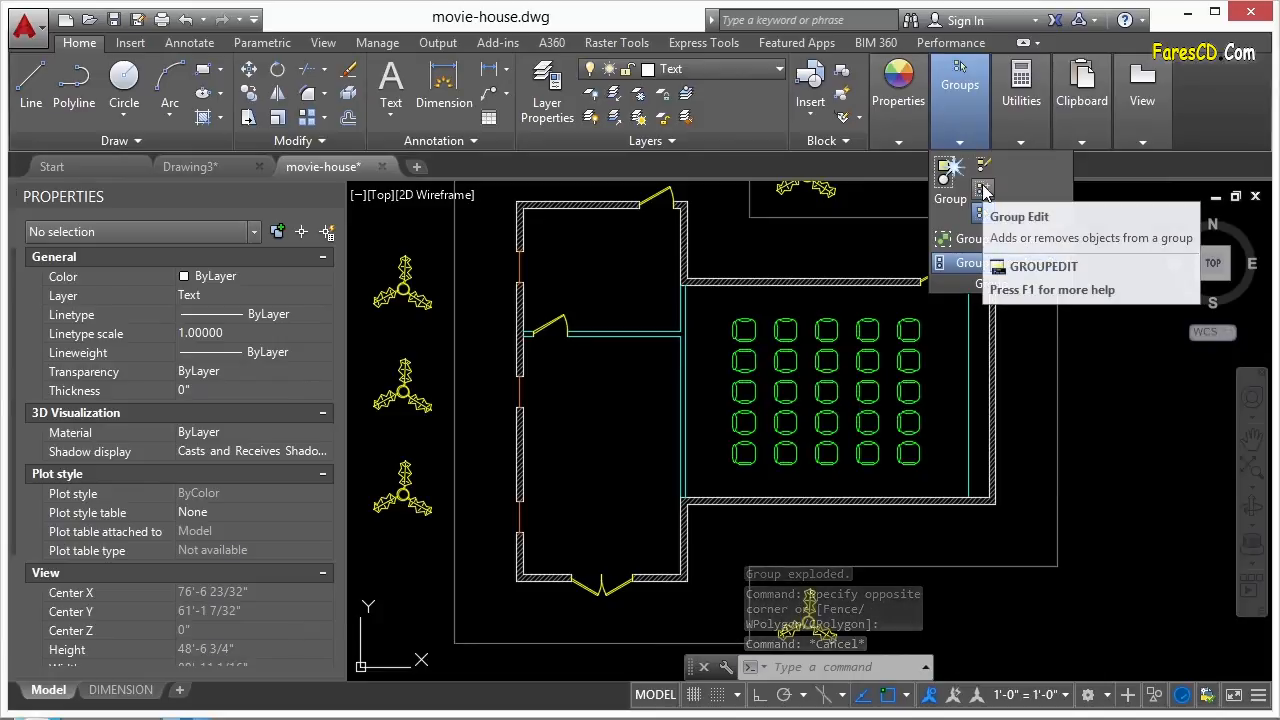
left_click(984, 190)
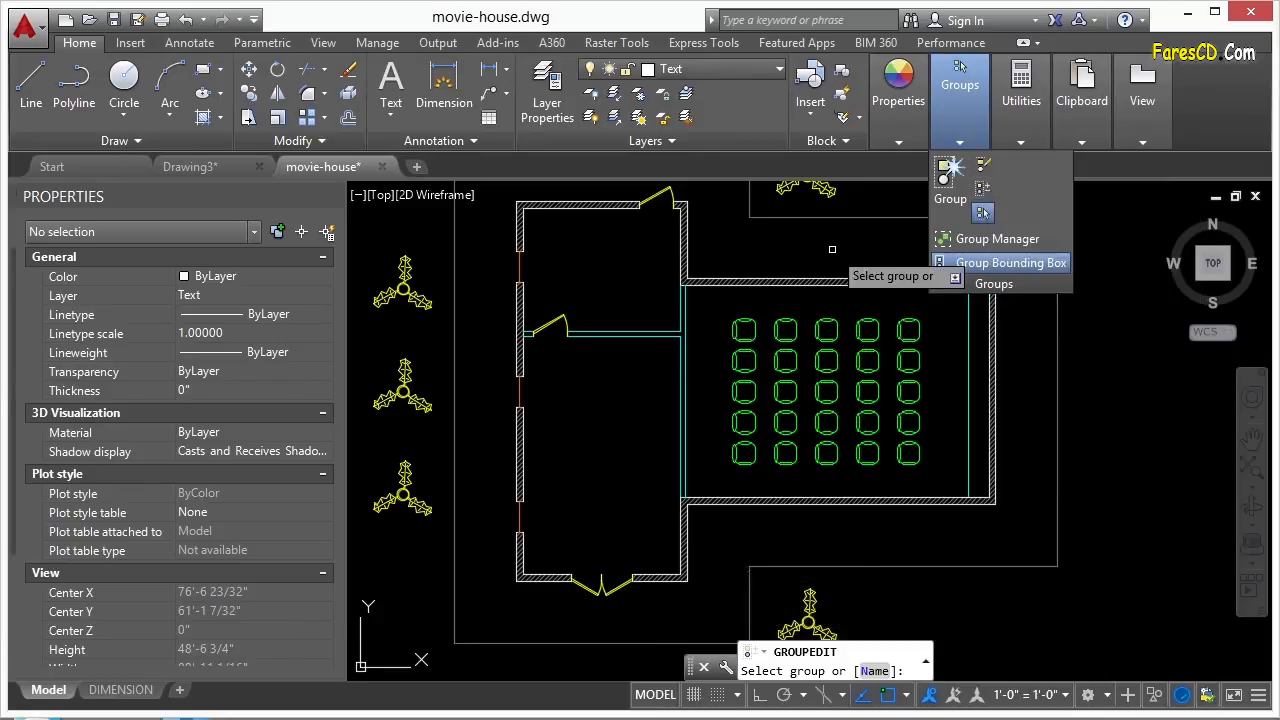
left_click(826, 330)
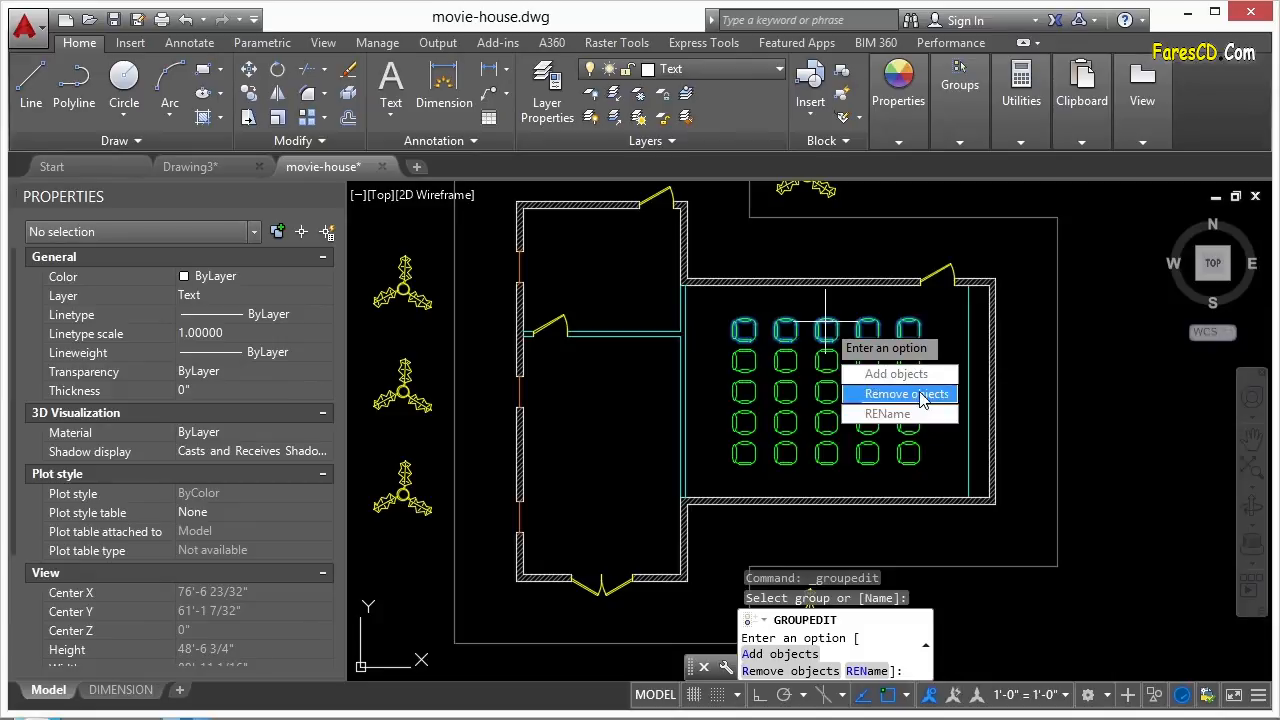
left_click(896, 374)
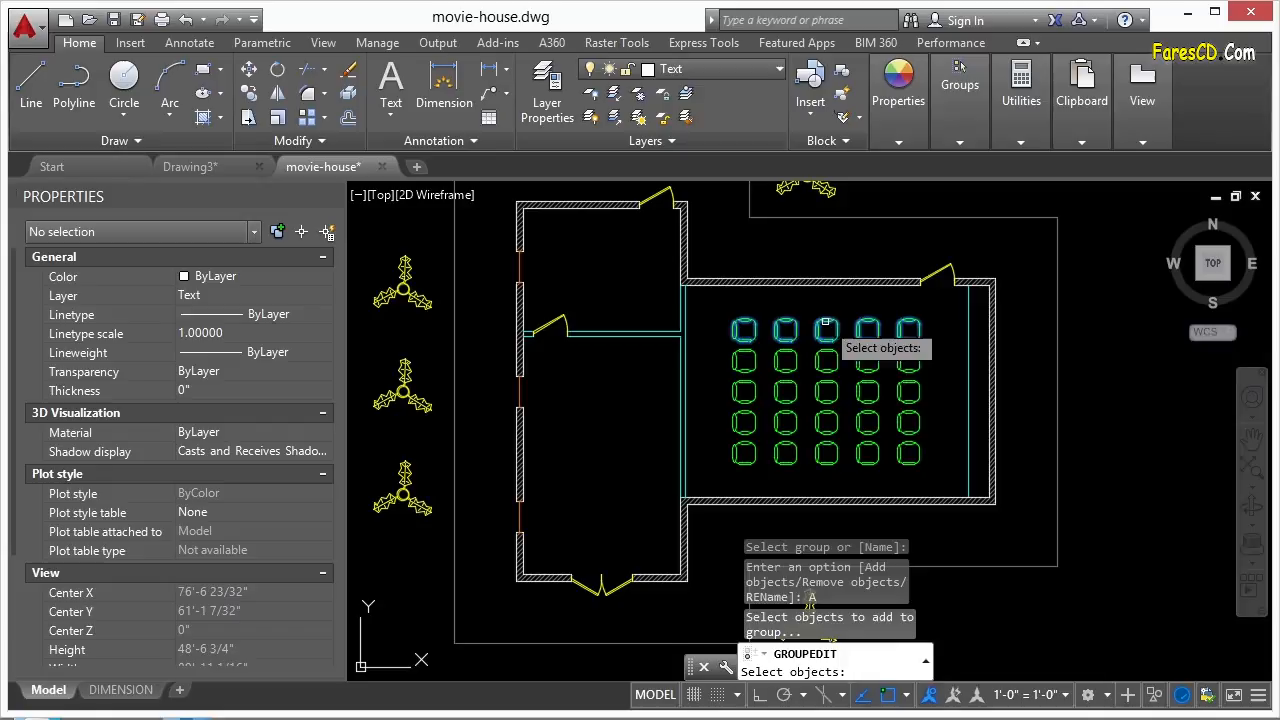
left_click(797, 367)
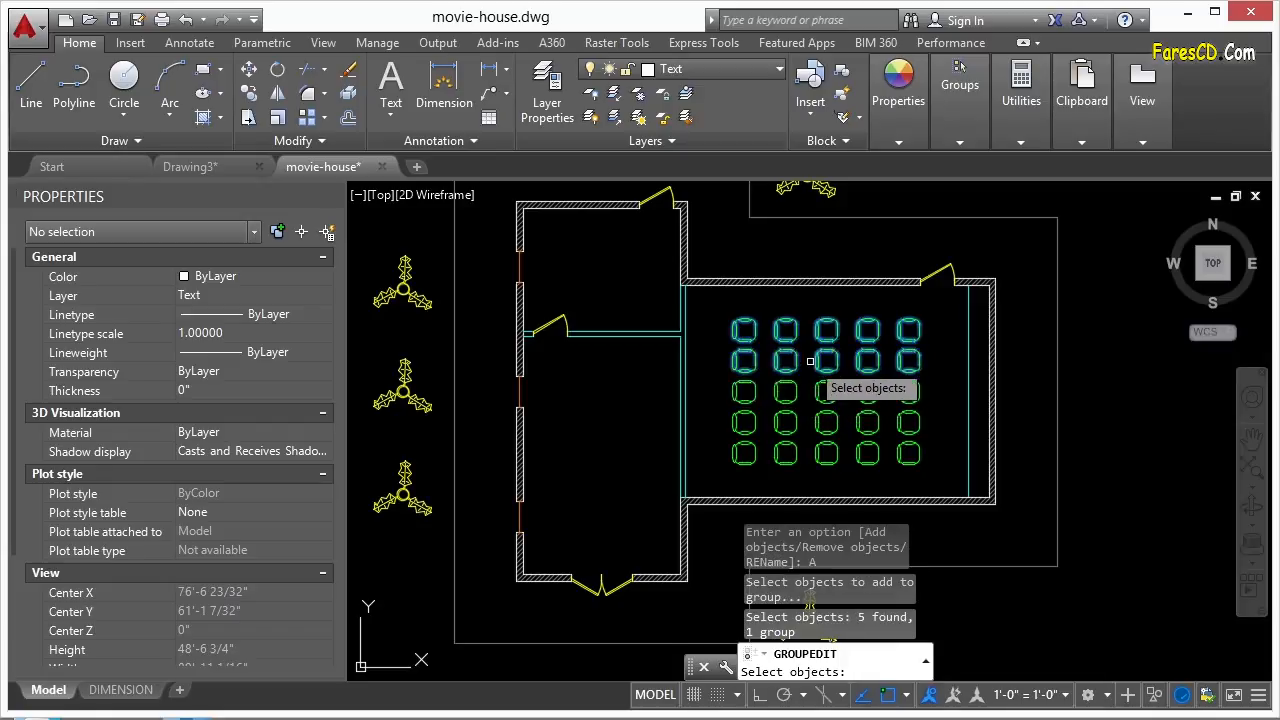
key("Return")
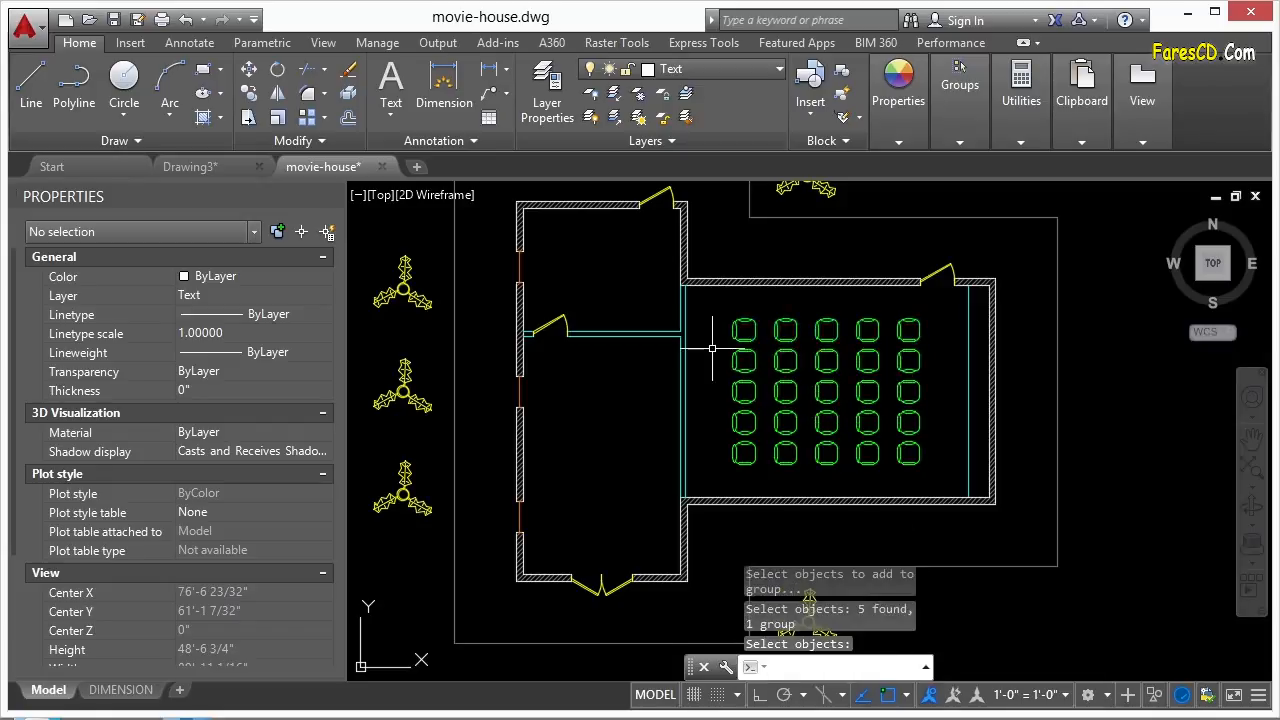
left_click(725, 347)
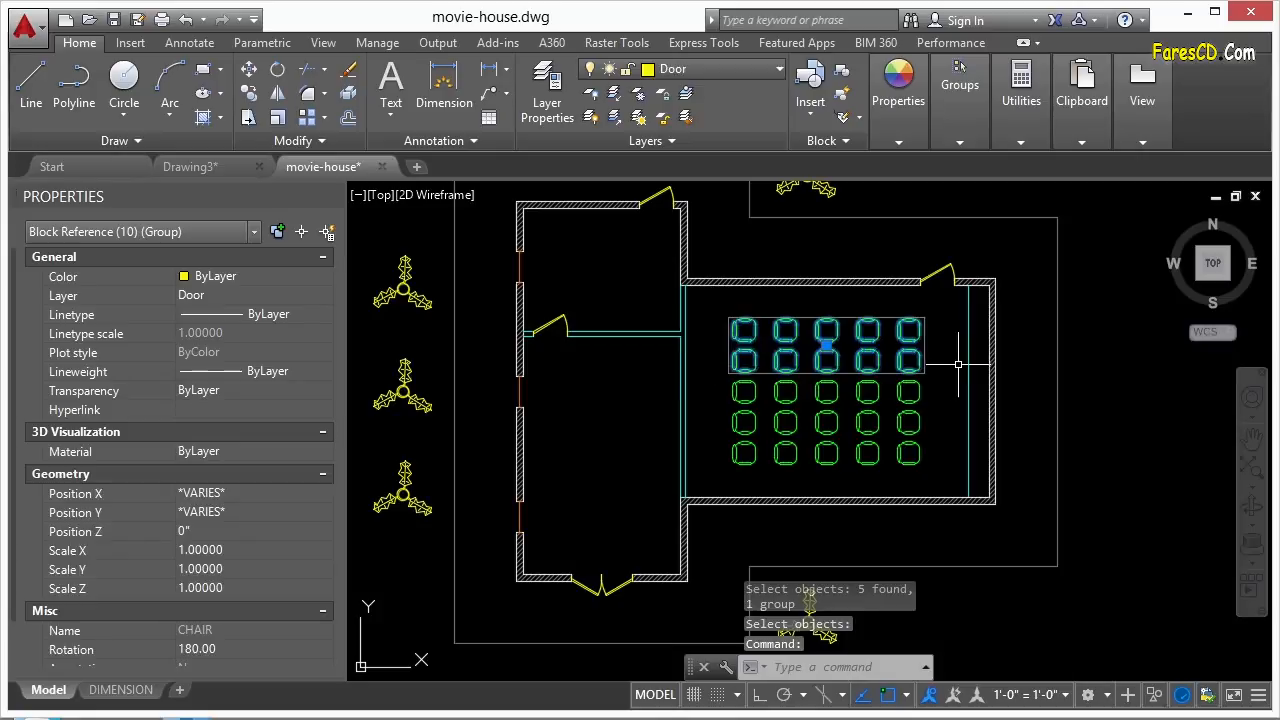
key("Escape")
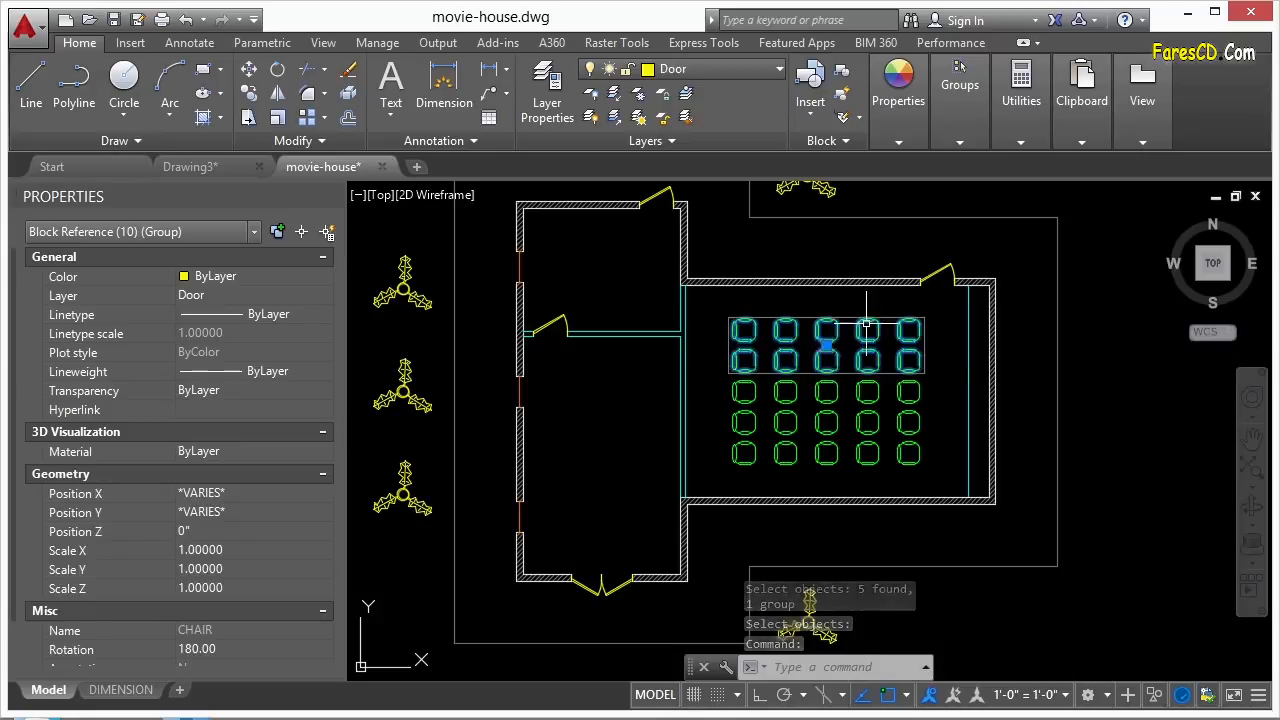
Turn off group selection and select two chairs of the first row individually.
left_click(960, 142)
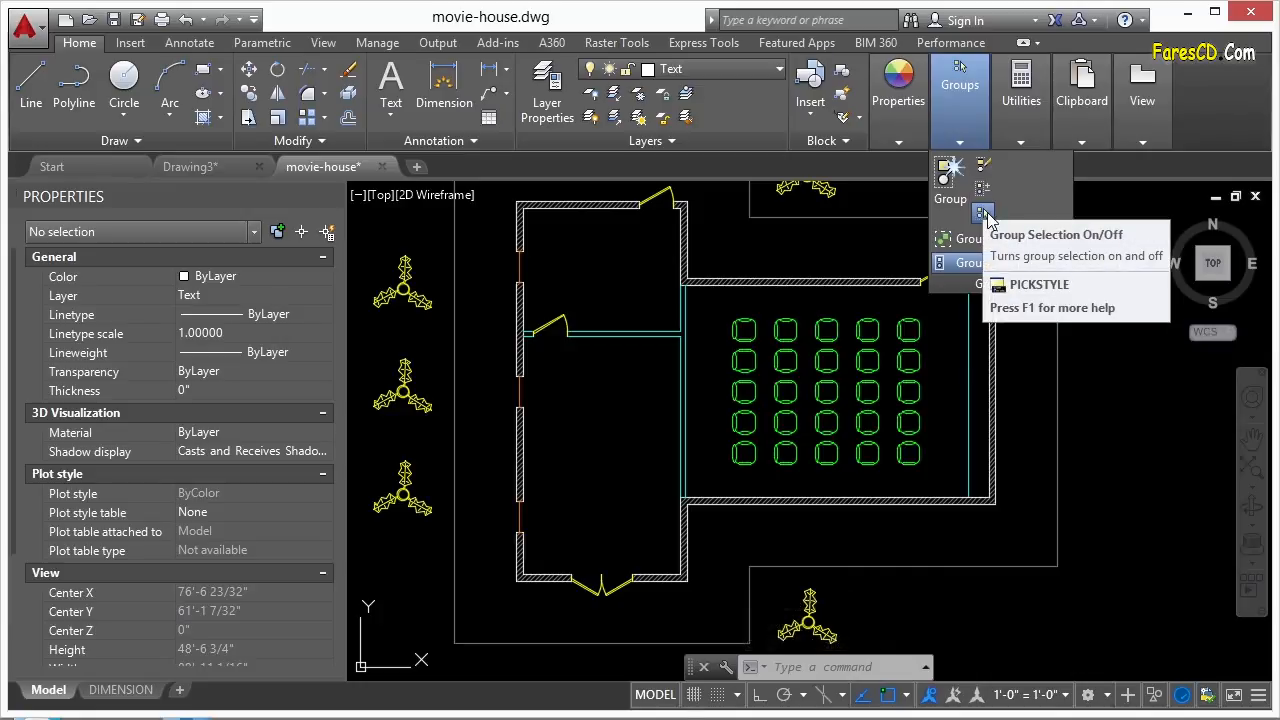
left_click(988, 218)
left_click(867, 330)
left_click(826, 330)
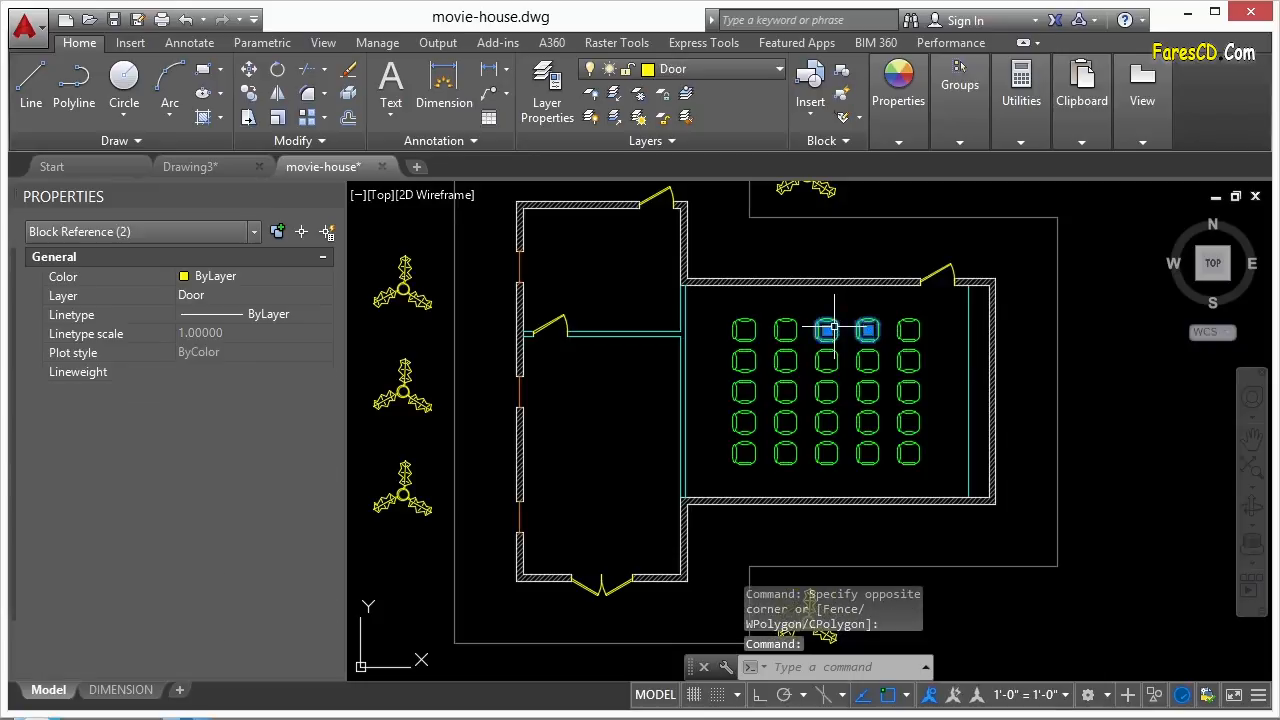
key("Escape")
Erase the second chair from the west in the first row.
left_click(782, 322)
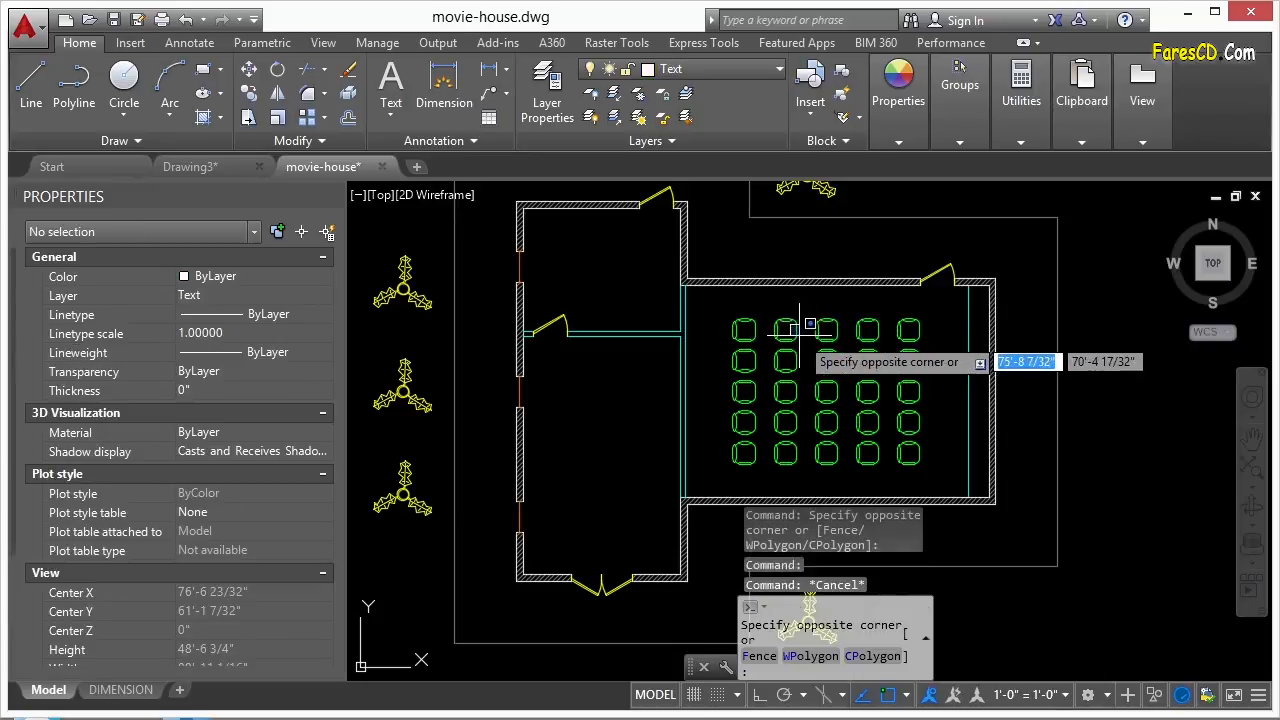
left_click(784, 326)
scroll(786, 326, "up", 4)
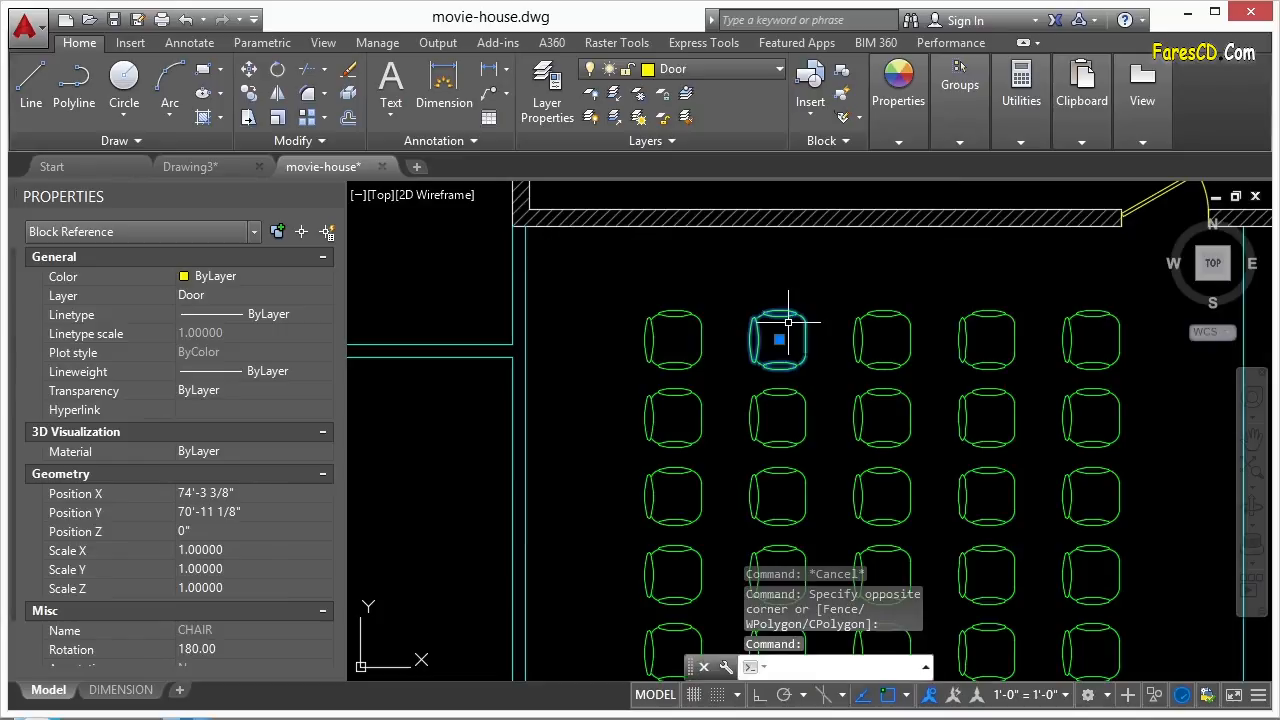
type("e")
key("Return")
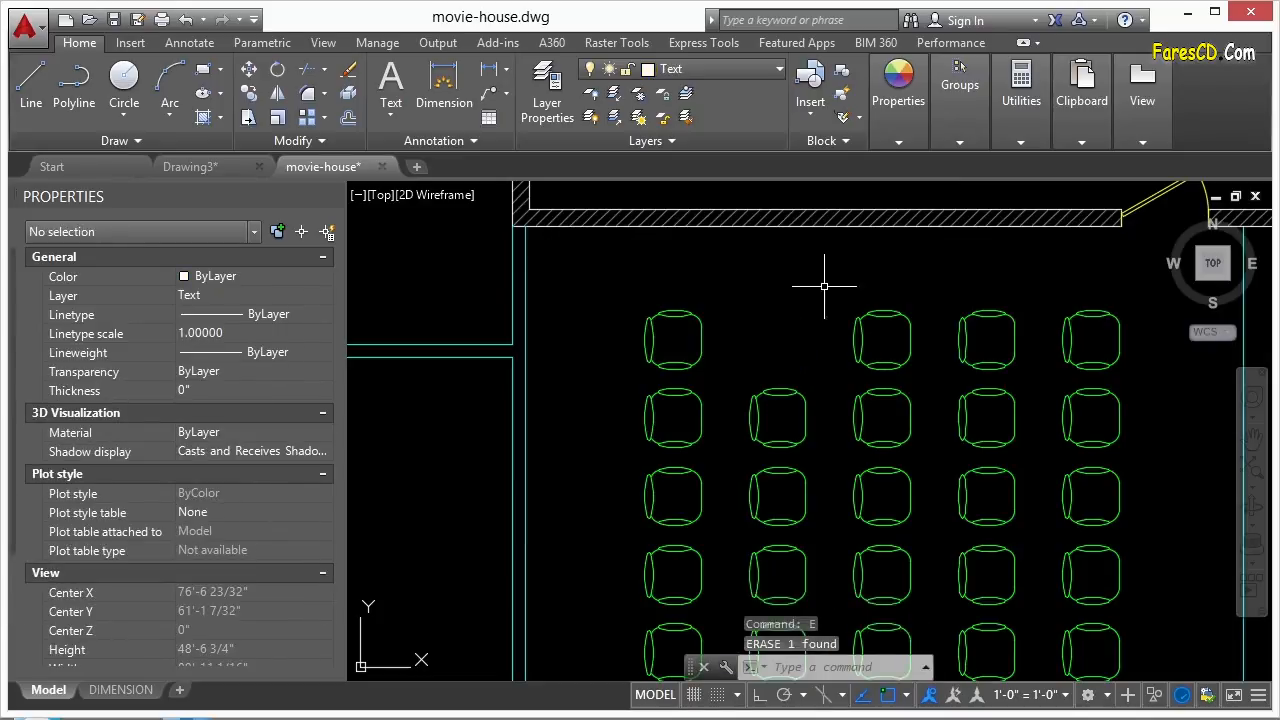
Turn group selection back on and check it by selecting the two-row chair group.
scroll(745, 397, "down", 4)
left_click(960, 90)
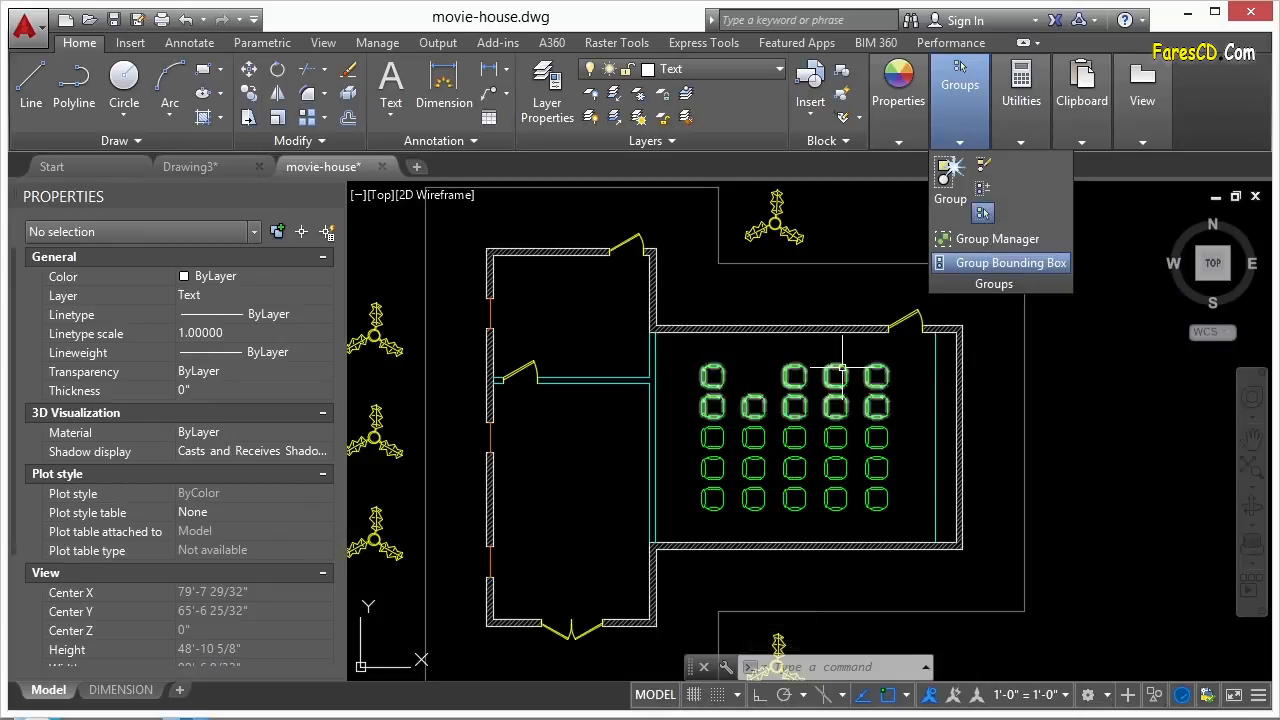
left_click(806, 366)
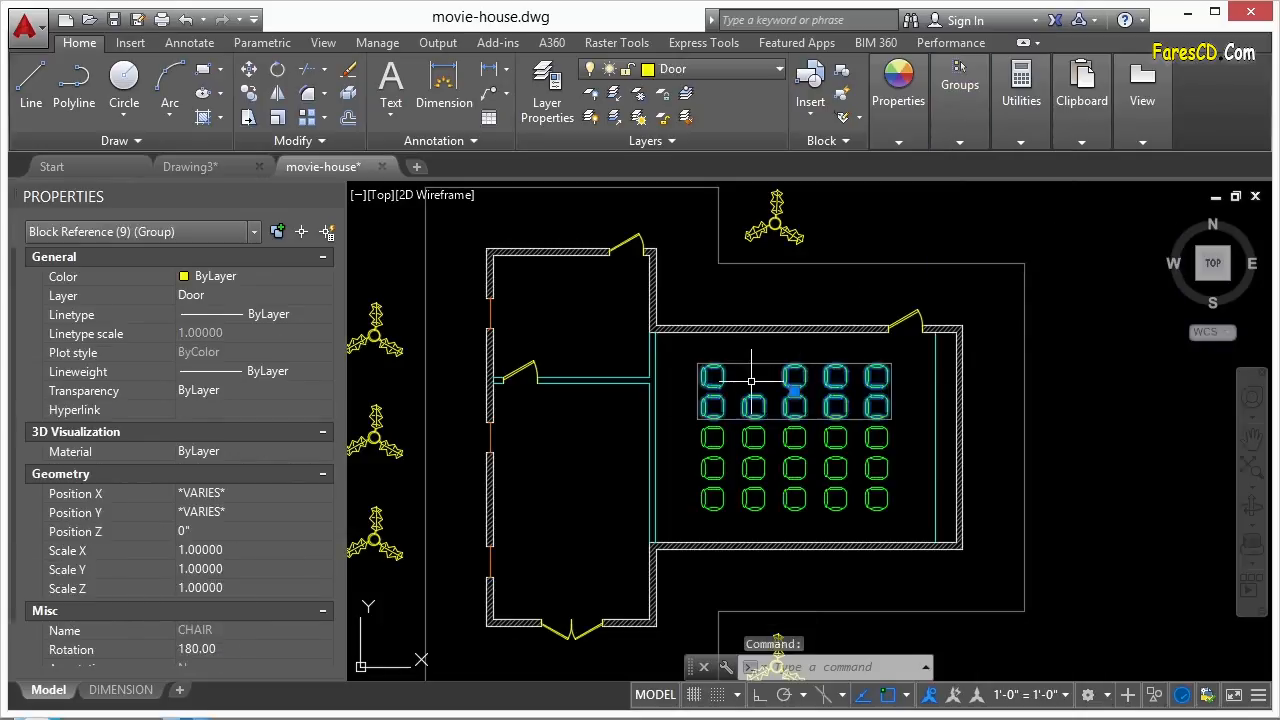
key("Delete")
key("Escape")
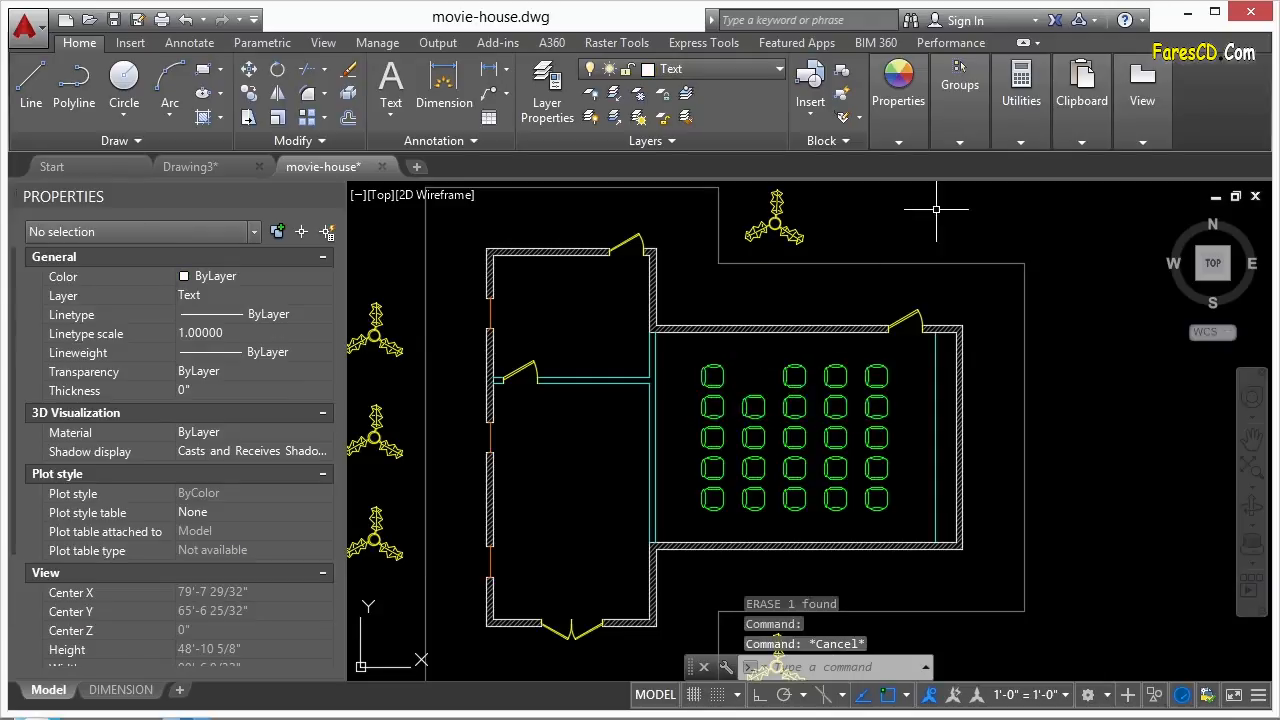
Turn off the group bounding box and select the two-row chair group to show each chair's grip.
left_click(958, 145)
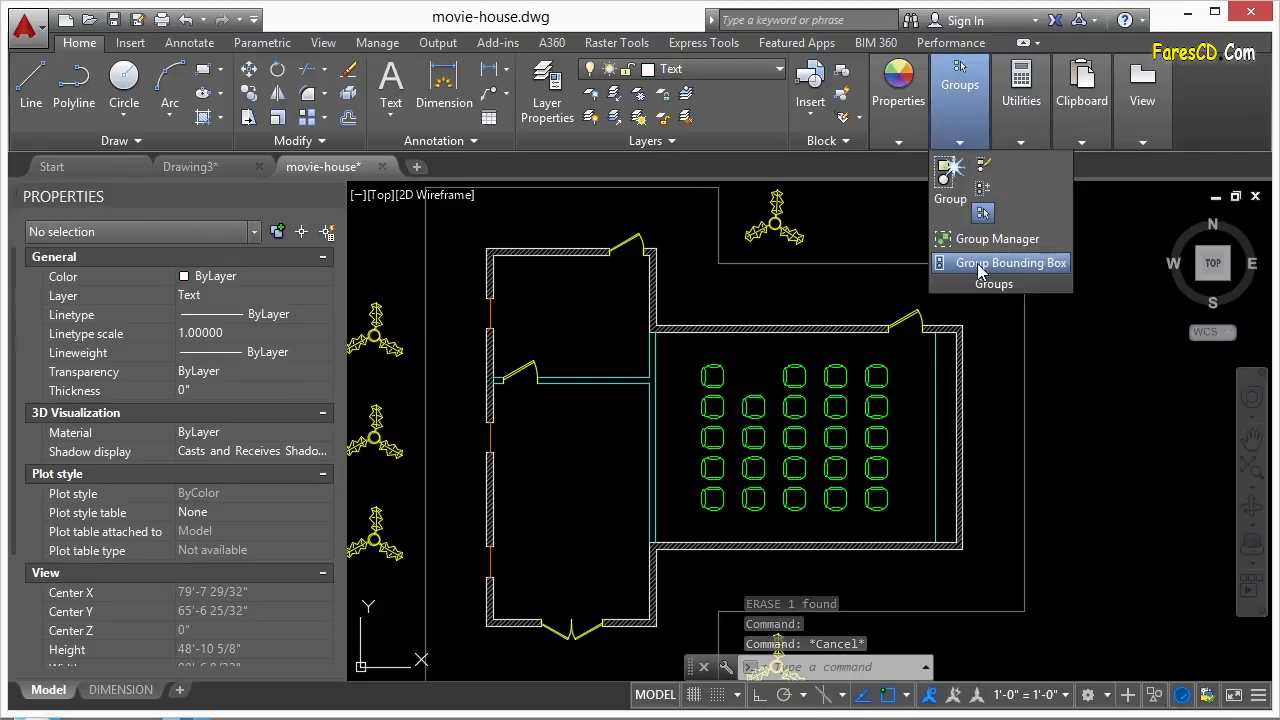
scroll(820, 362, "up", 2)
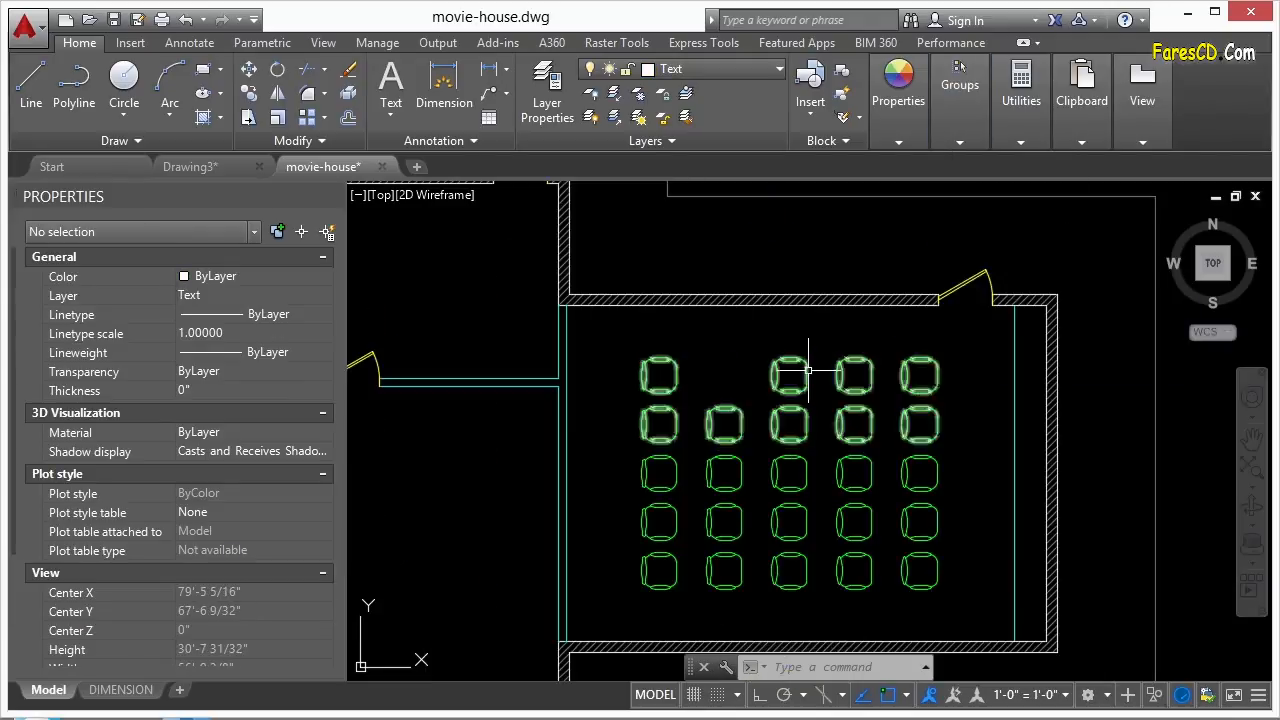
left_click(802, 364)
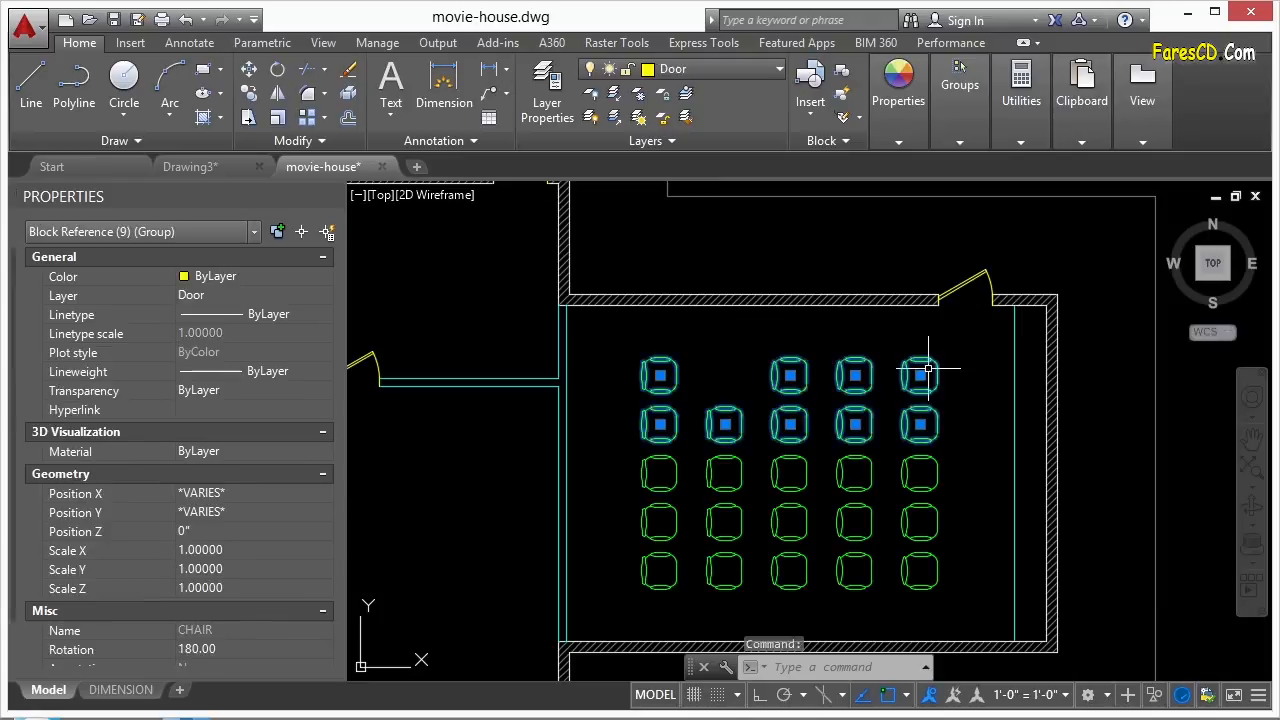
Move the first row's westernmost chair by its own grip north of the hall and return it to its row.
left_click(660, 375)
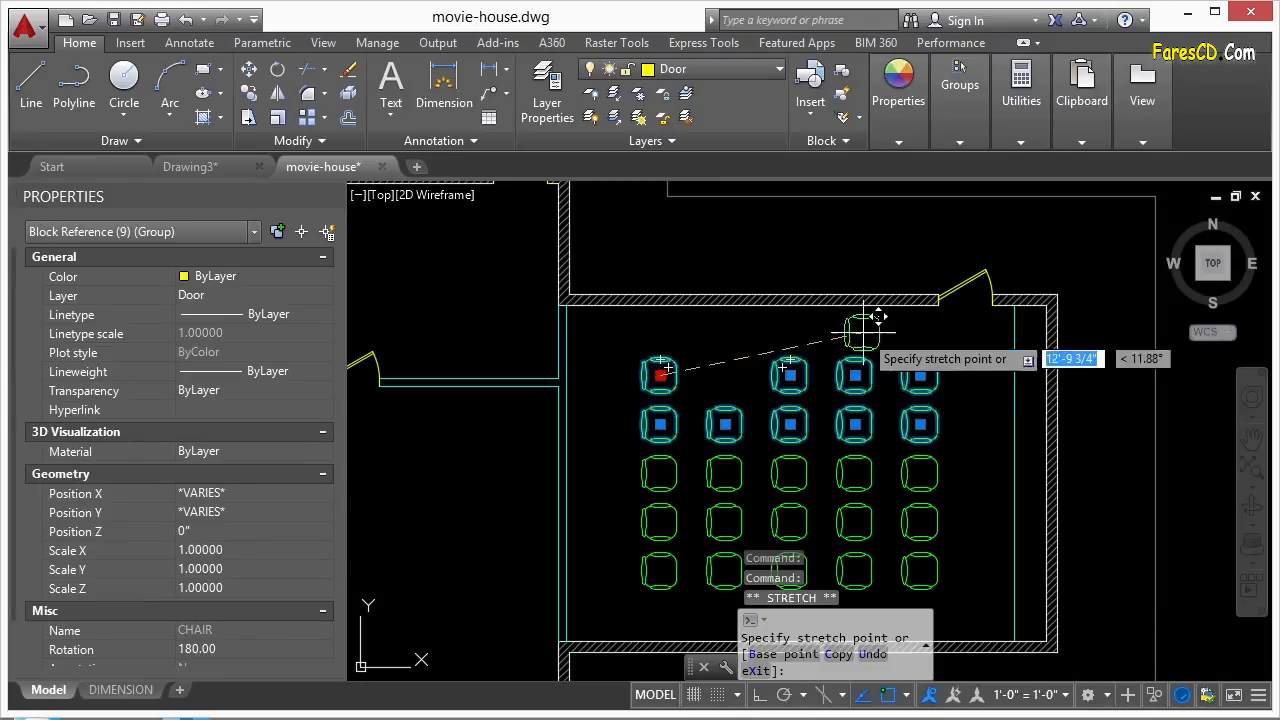
left_click(662, 242)
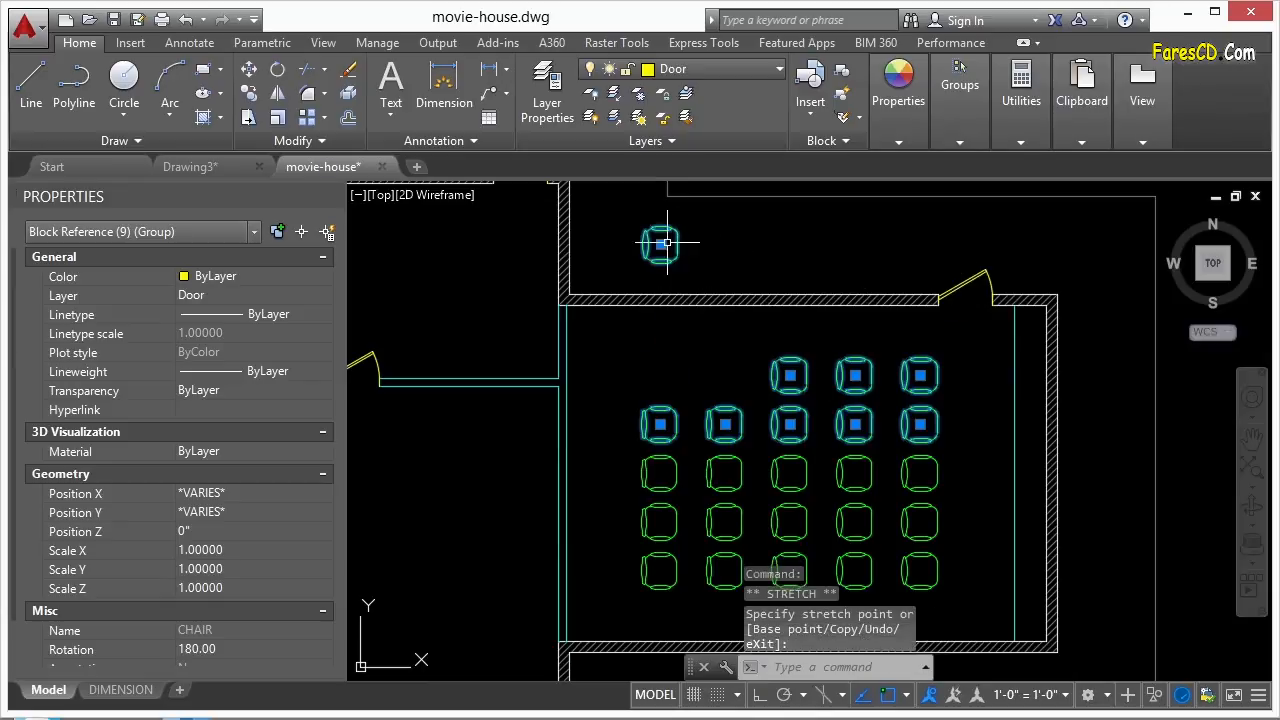
left_click(660, 244)
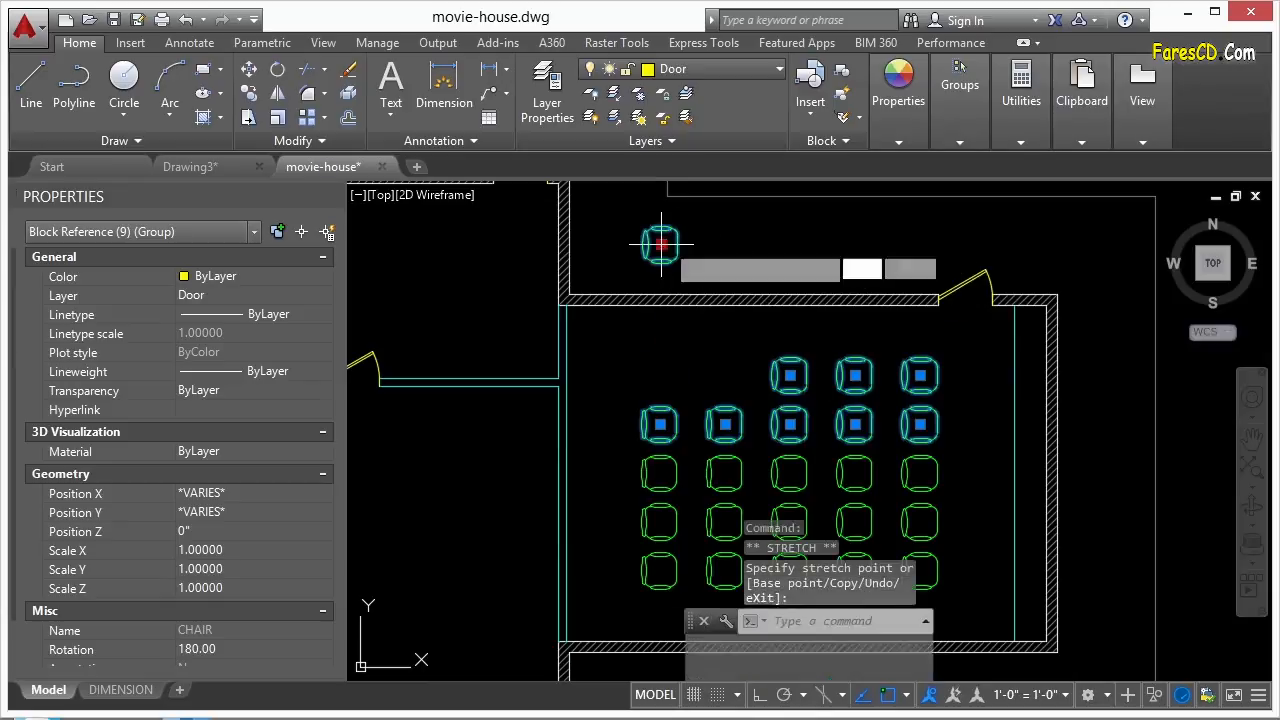
left_click(660, 373)
Turn the group bounding box back on and try moving the whole chair group by its single grip.
left_click(958, 143)
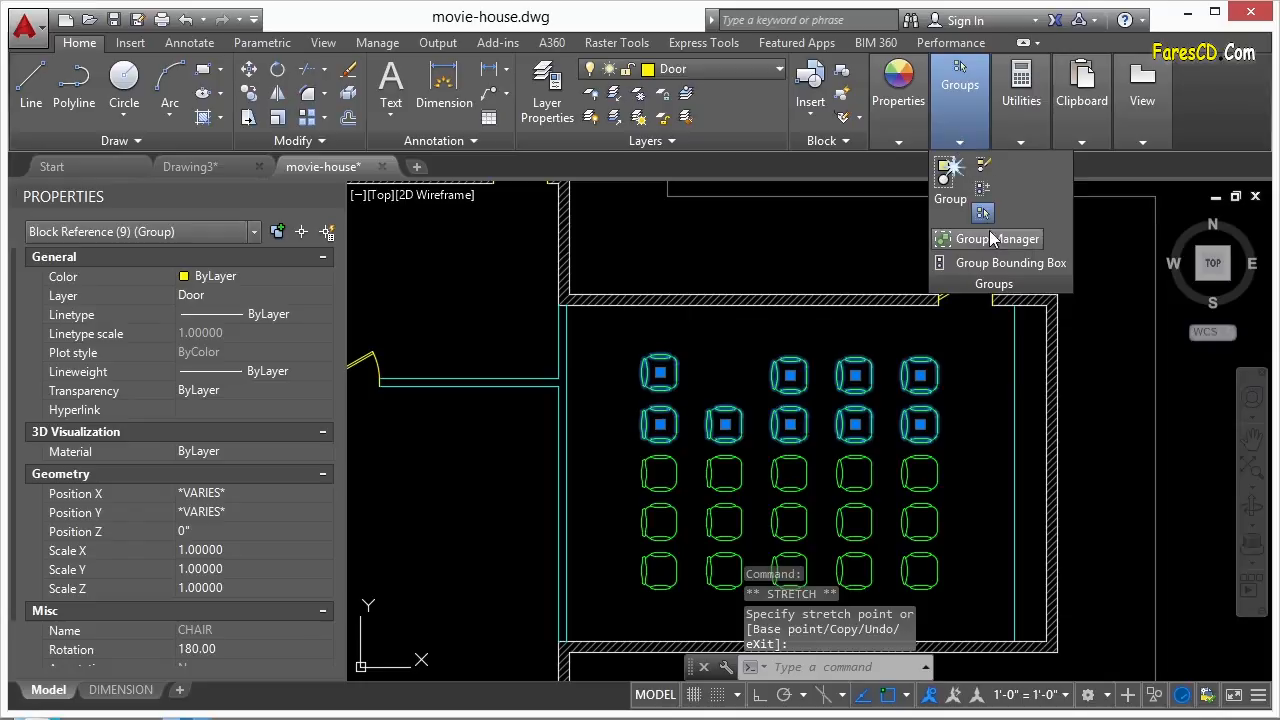
left_click(1000, 263)
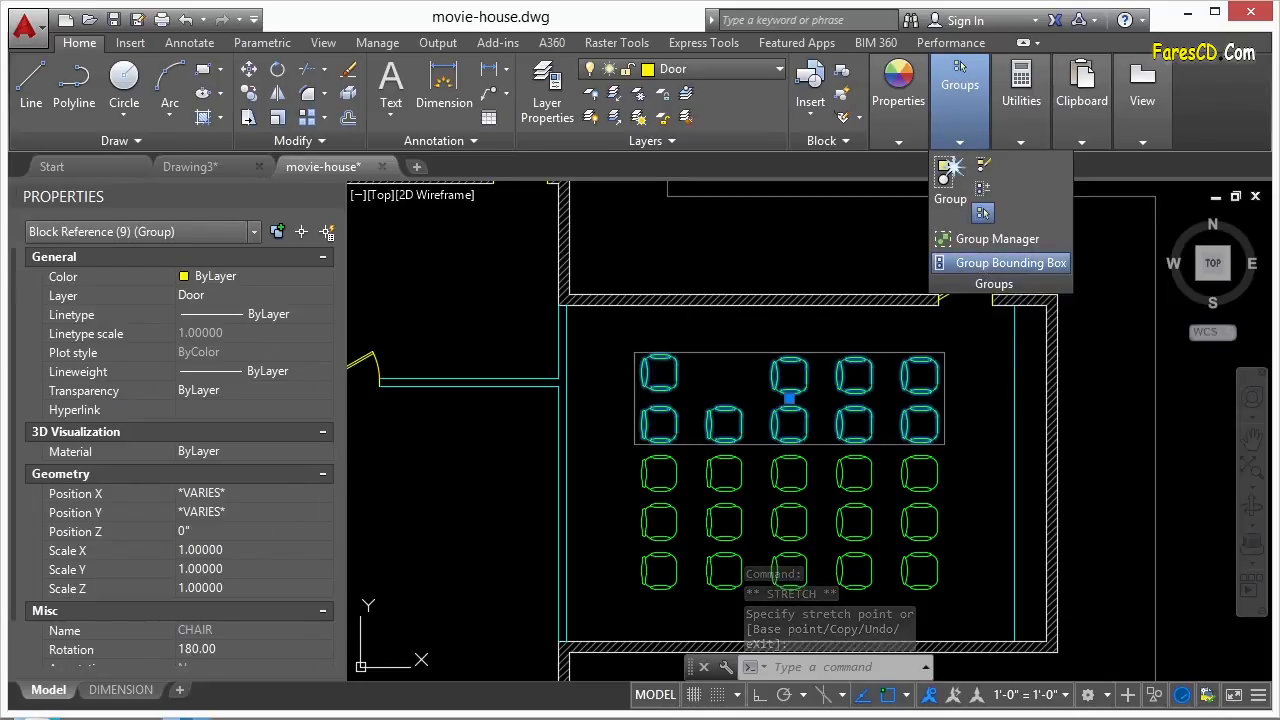
left_click(789, 396)
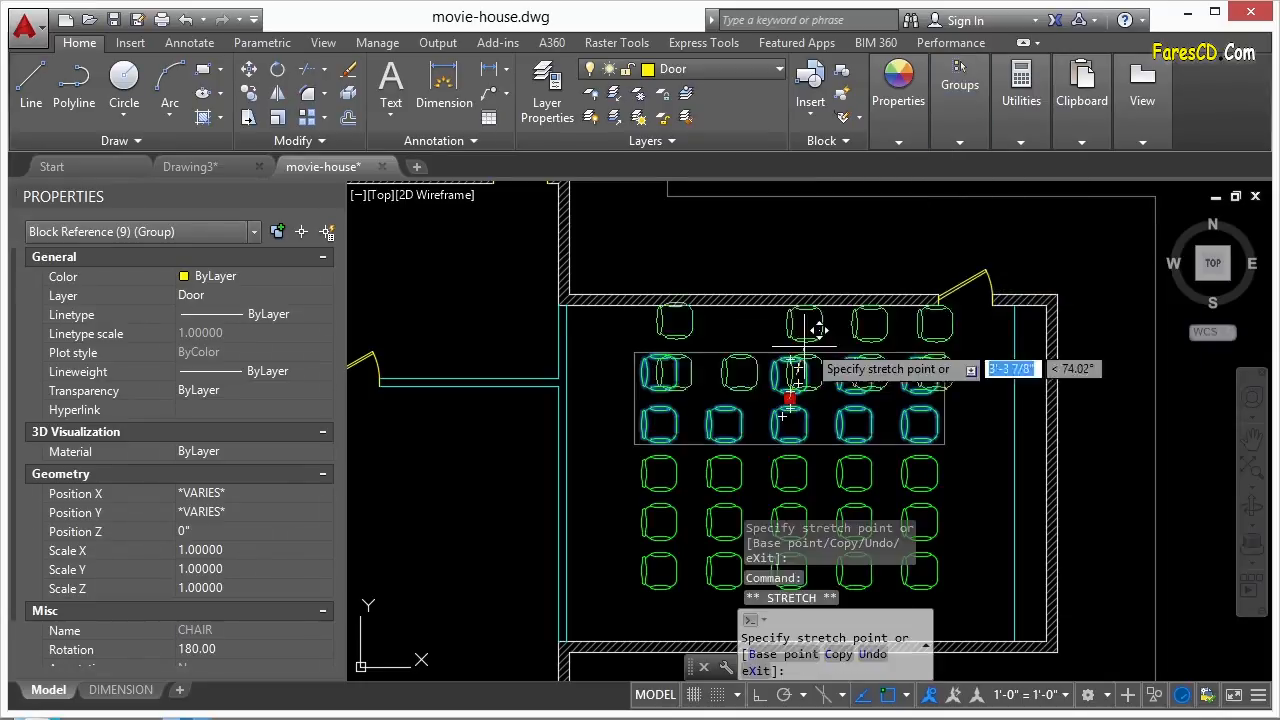
key("Escape")
Highlight the member chairs of group ROW_1 in the drawing through the Group Manager.
left_click(958, 142)
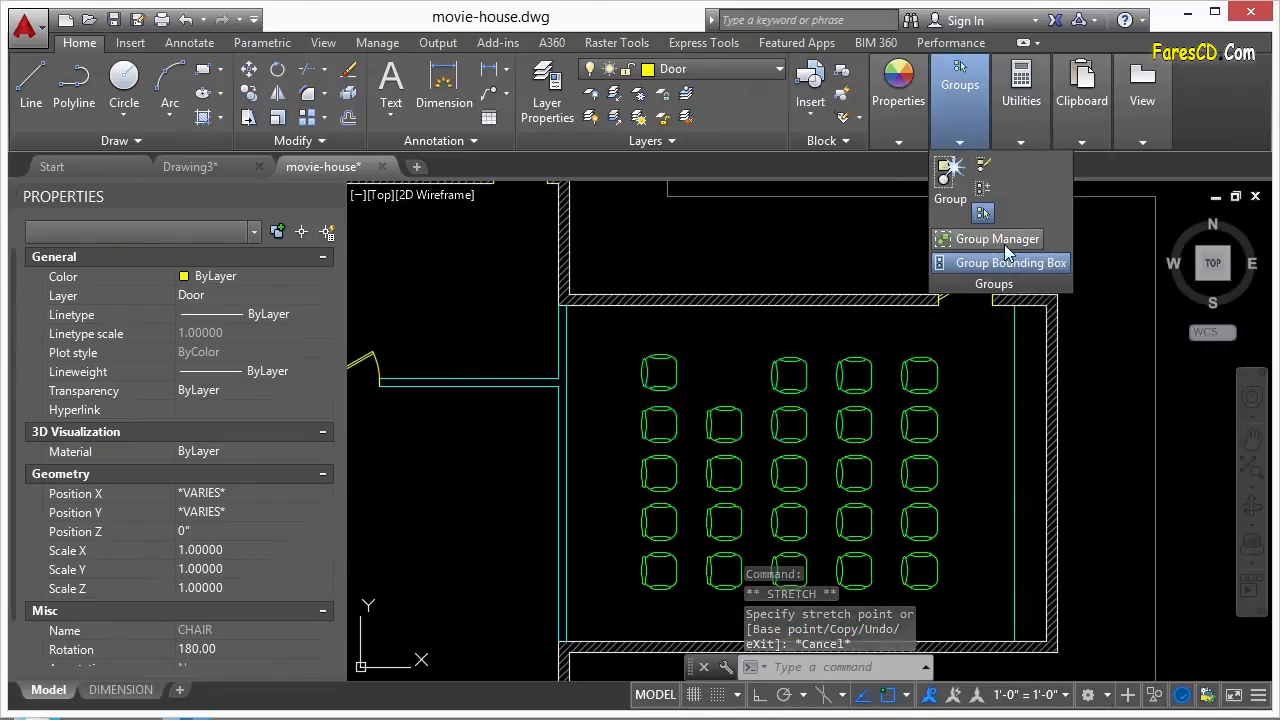
left_click(1004, 244)
left_click_drag(681, 130, 482, 125)
left_click(300, 161)
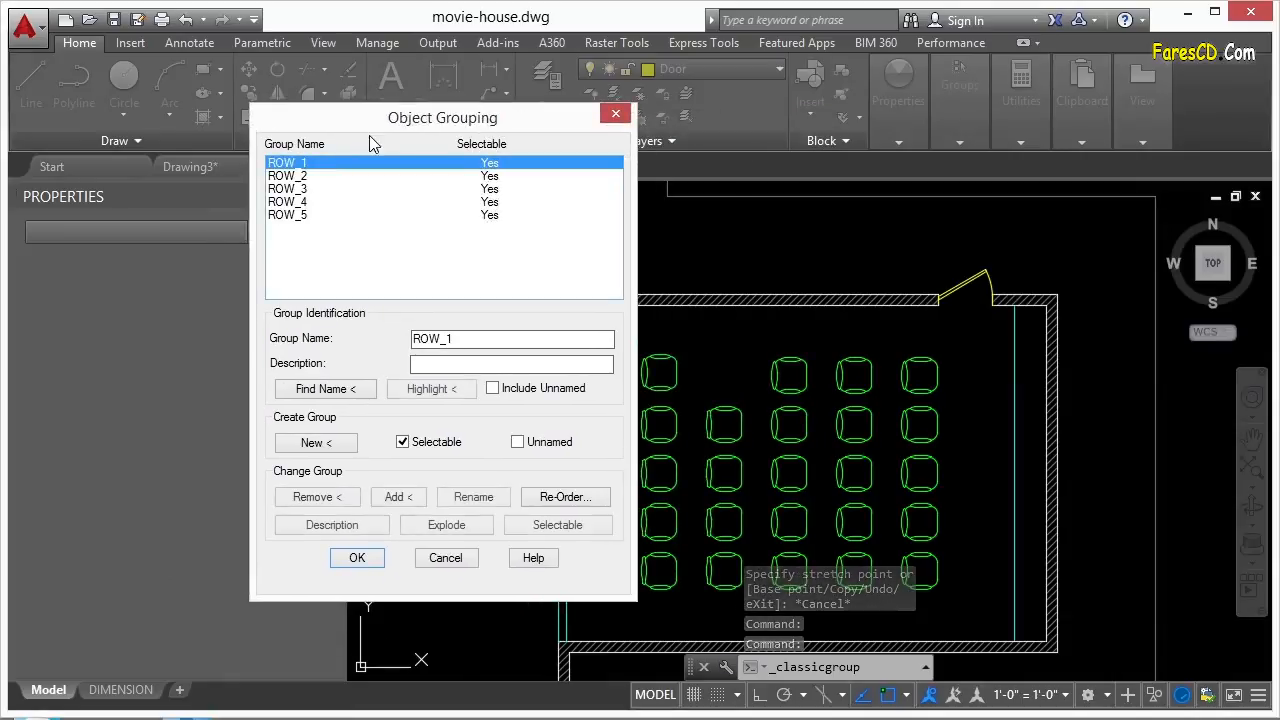
left_click_drag(353, 125, 241, 139)
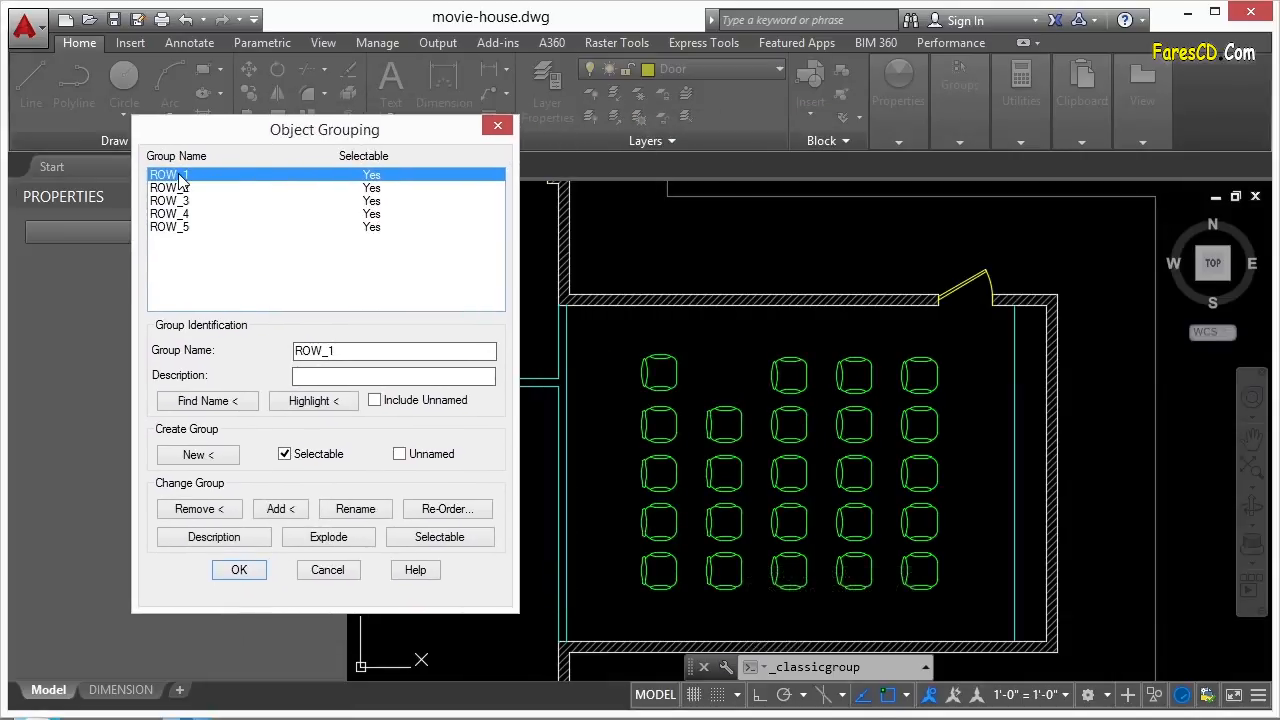
left_click(312, 402)
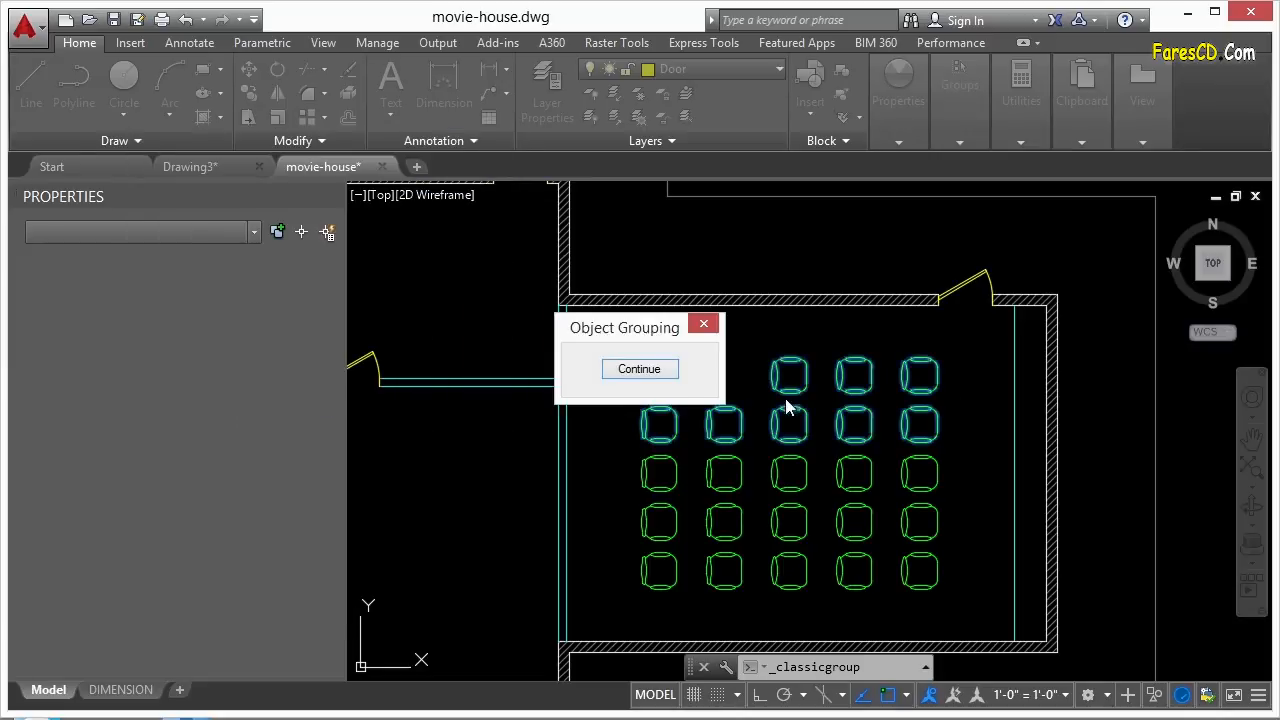
left_click(640, 368)
left_click_drag(598, 138, 288, 146)
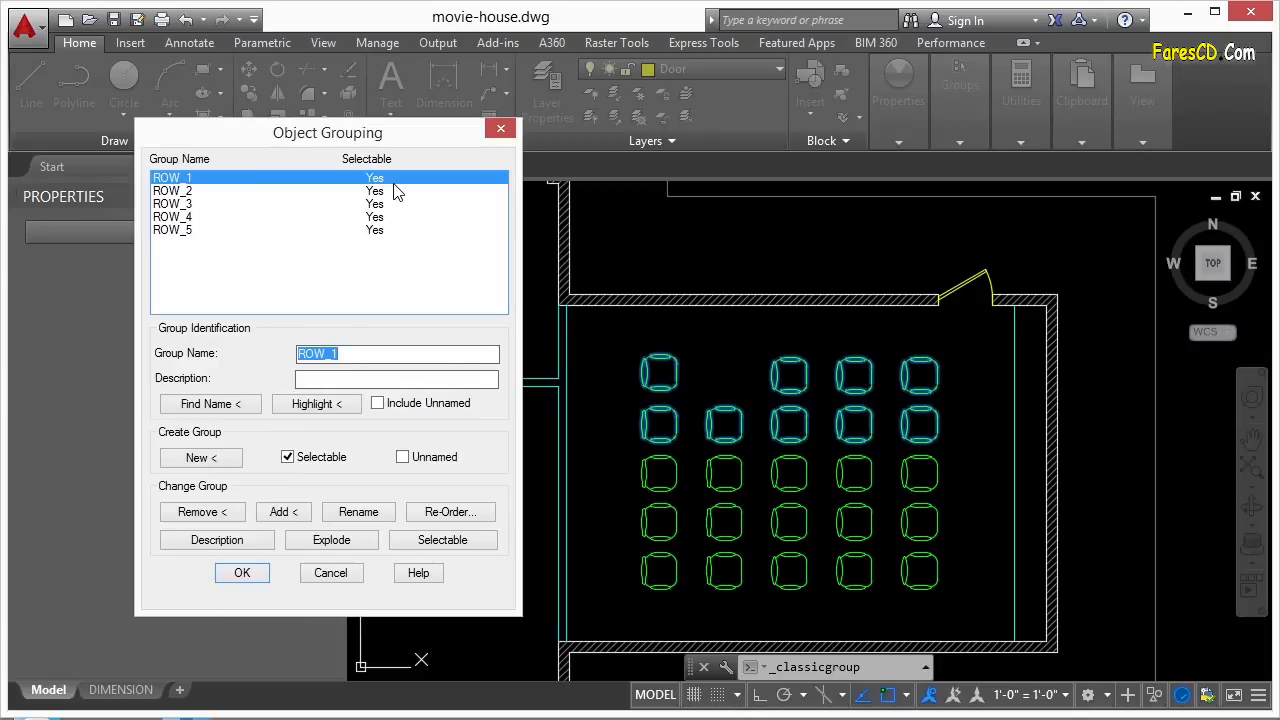
Make group ROW_1 non-selectable and accept the object grouping changes.
left_click(191, 179)
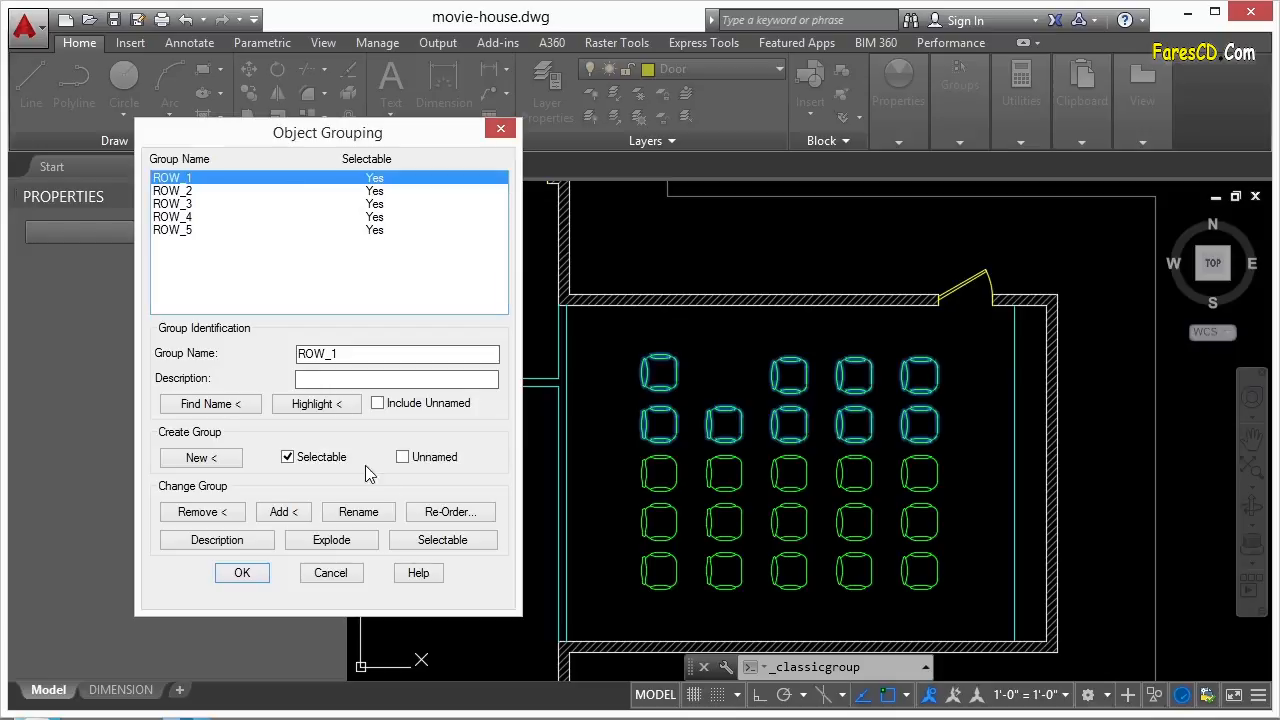
left_click(442, 541)
left_click(244, 572)
Test selection on individual first-row chairs and on the second row's group, clearing each selection.
left_click(787, 362)
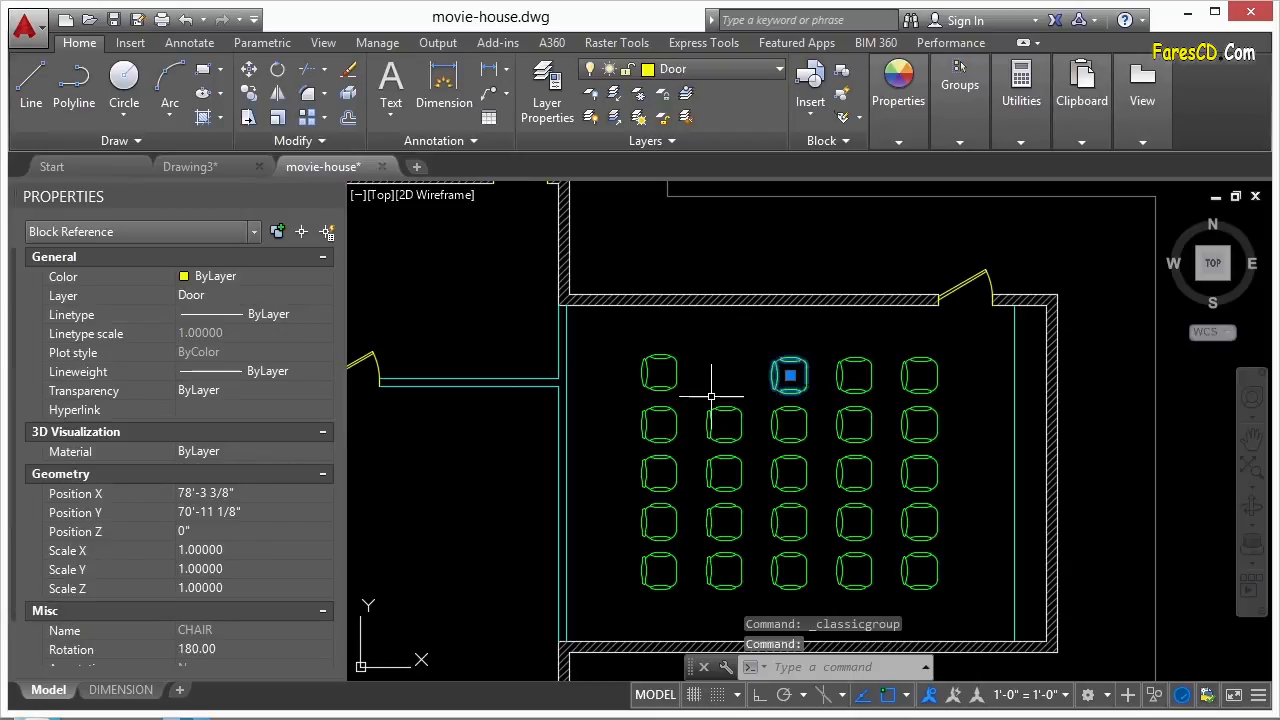
left_click(933, 371)
key("Escape")
left_click(922, 424)
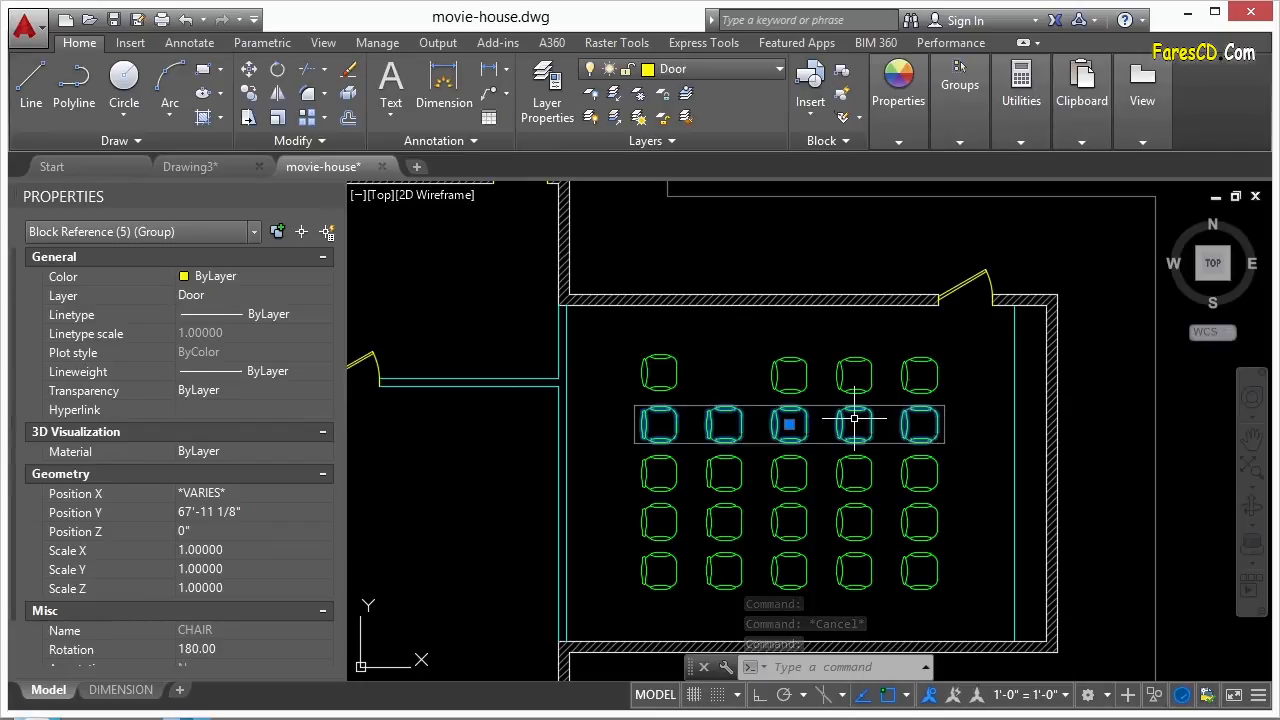
key("Escape")
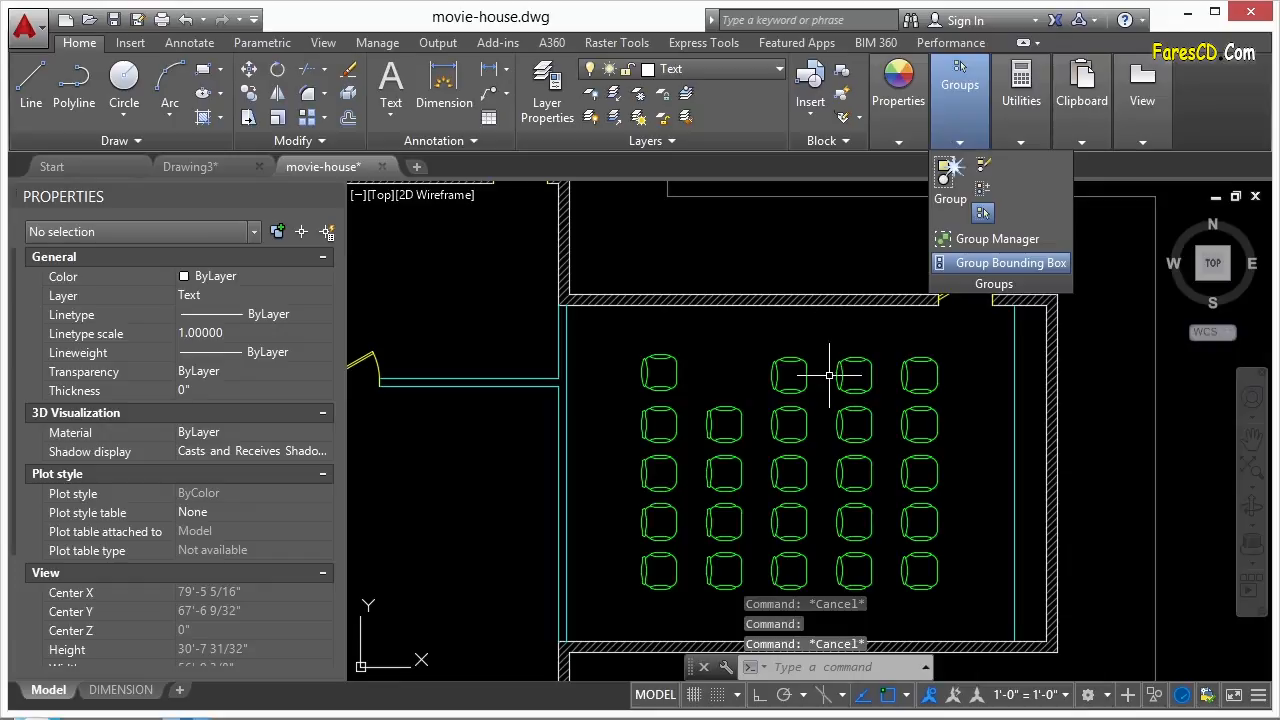
left_click(791, 362)
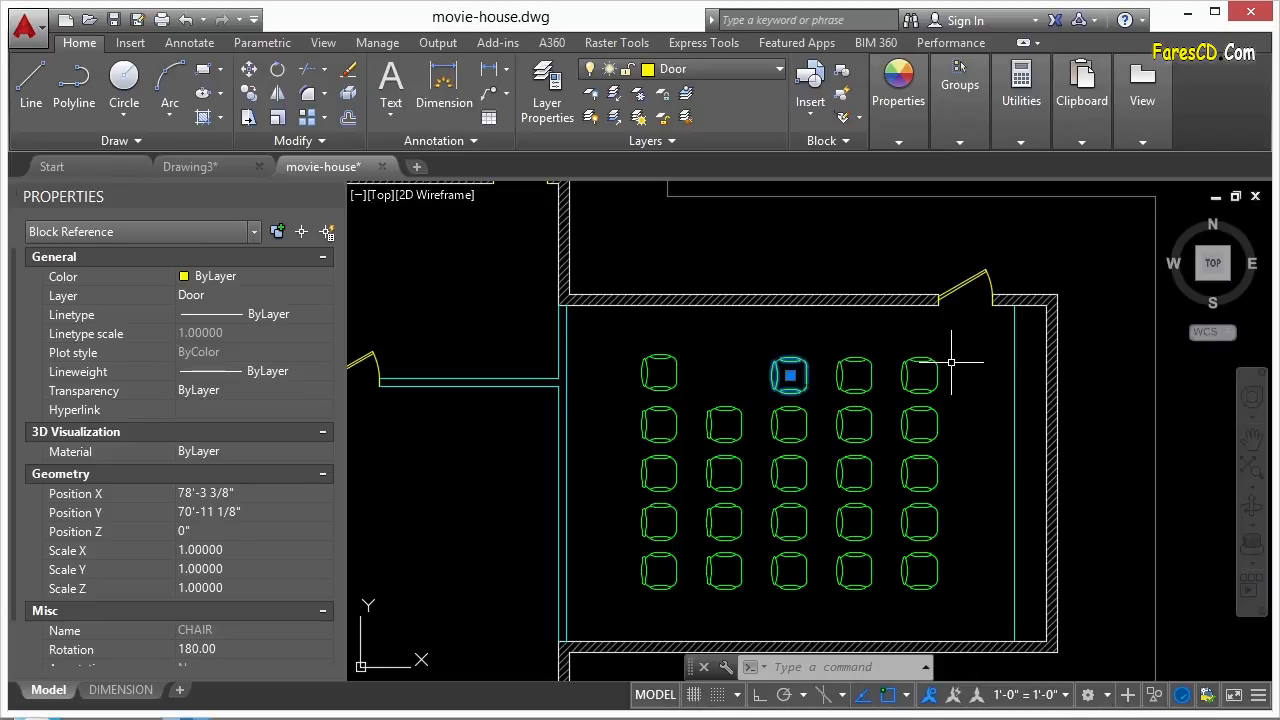
key("Escape")
key("Escape")
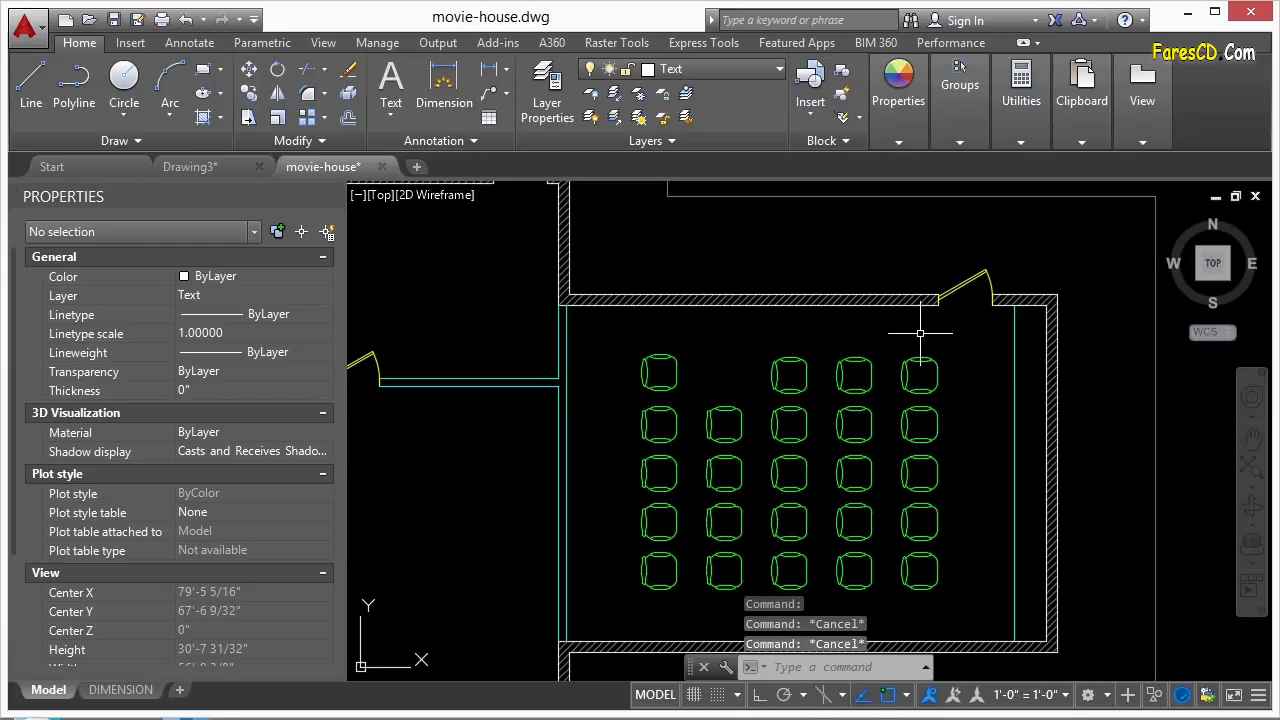
scroll(918, 336, "down", 2)
scroll(916, 338, "down", 2)
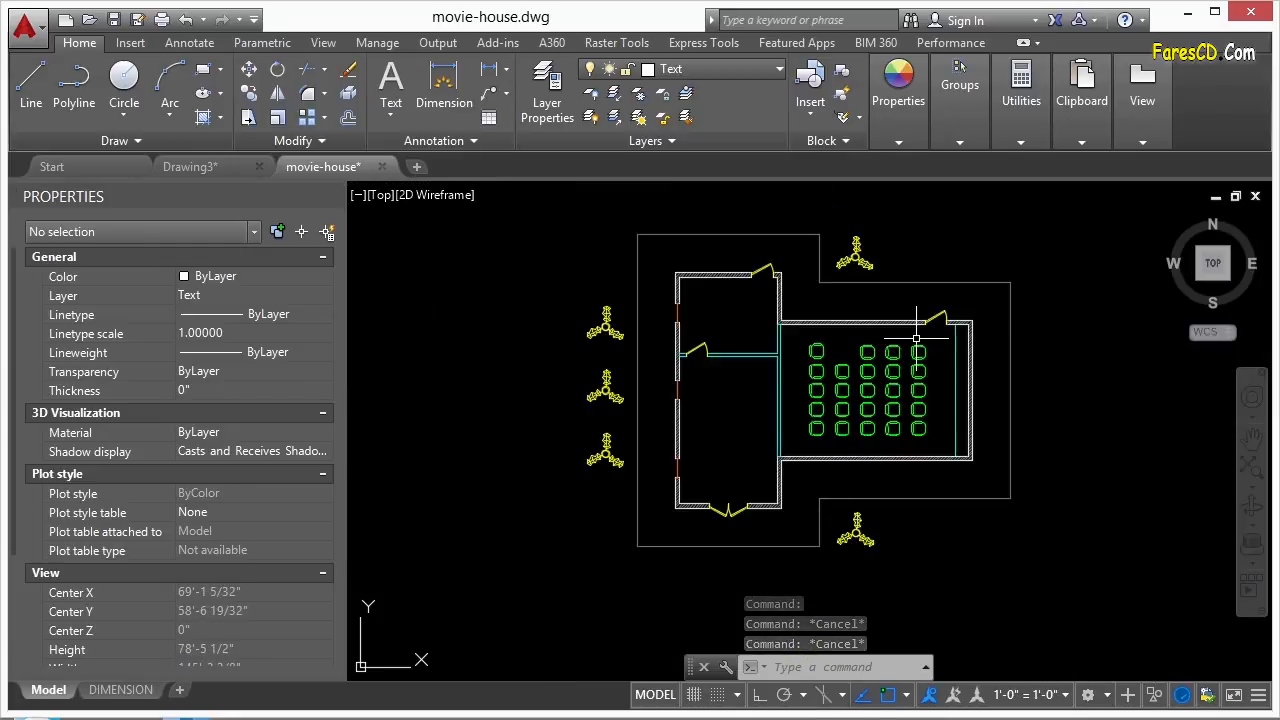